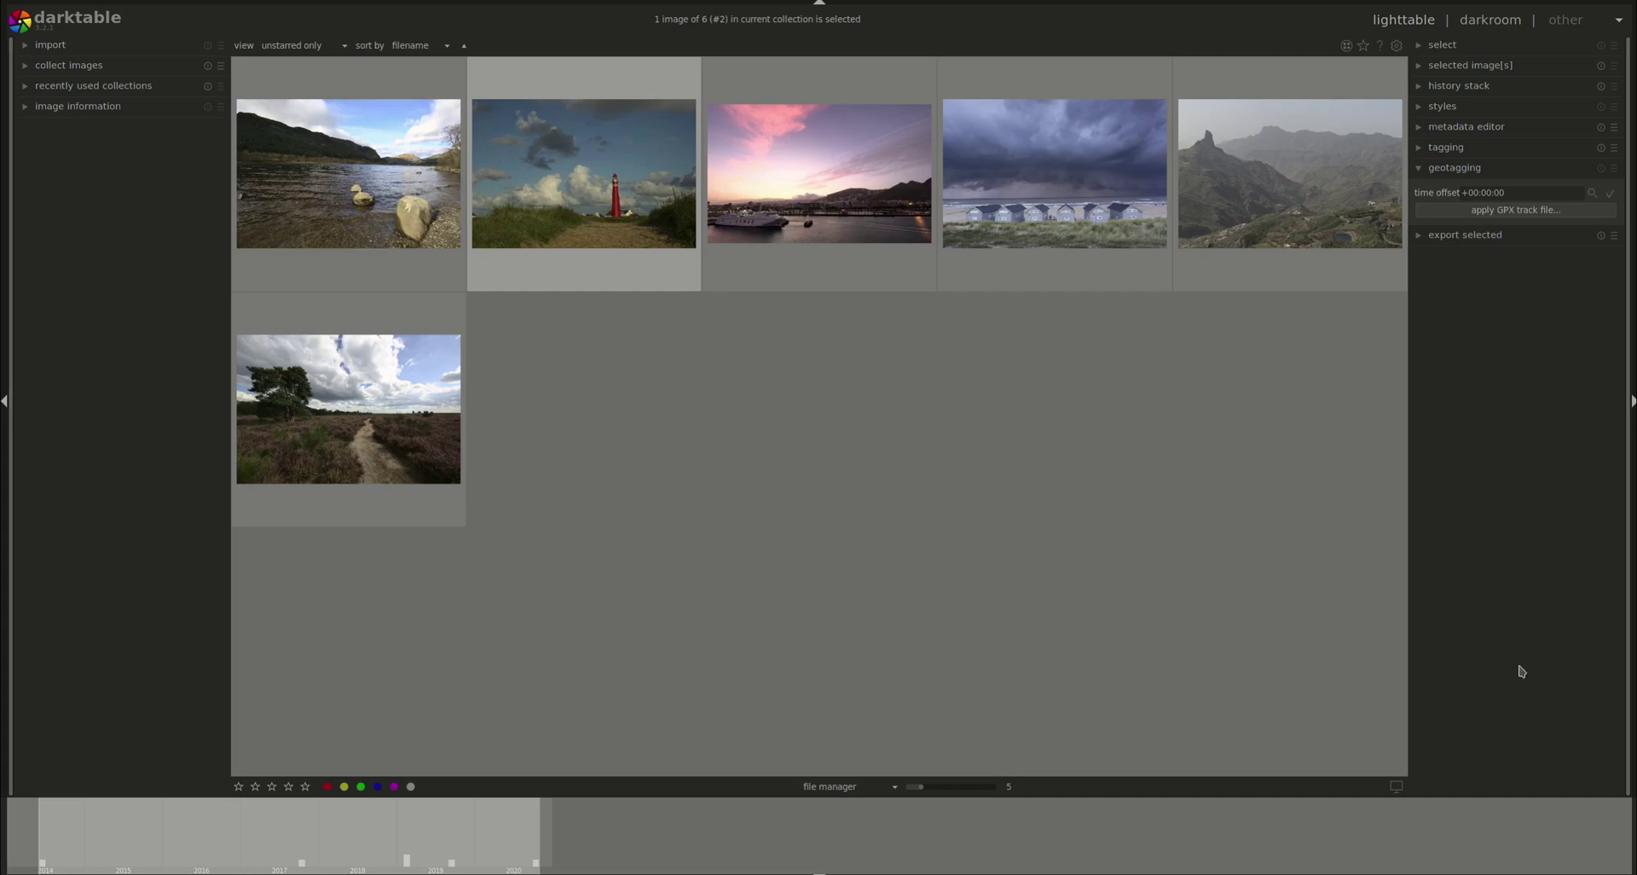
Deselect the lighthouse photo in the lighttable and open the list of other views.
left_click(1372, 531)
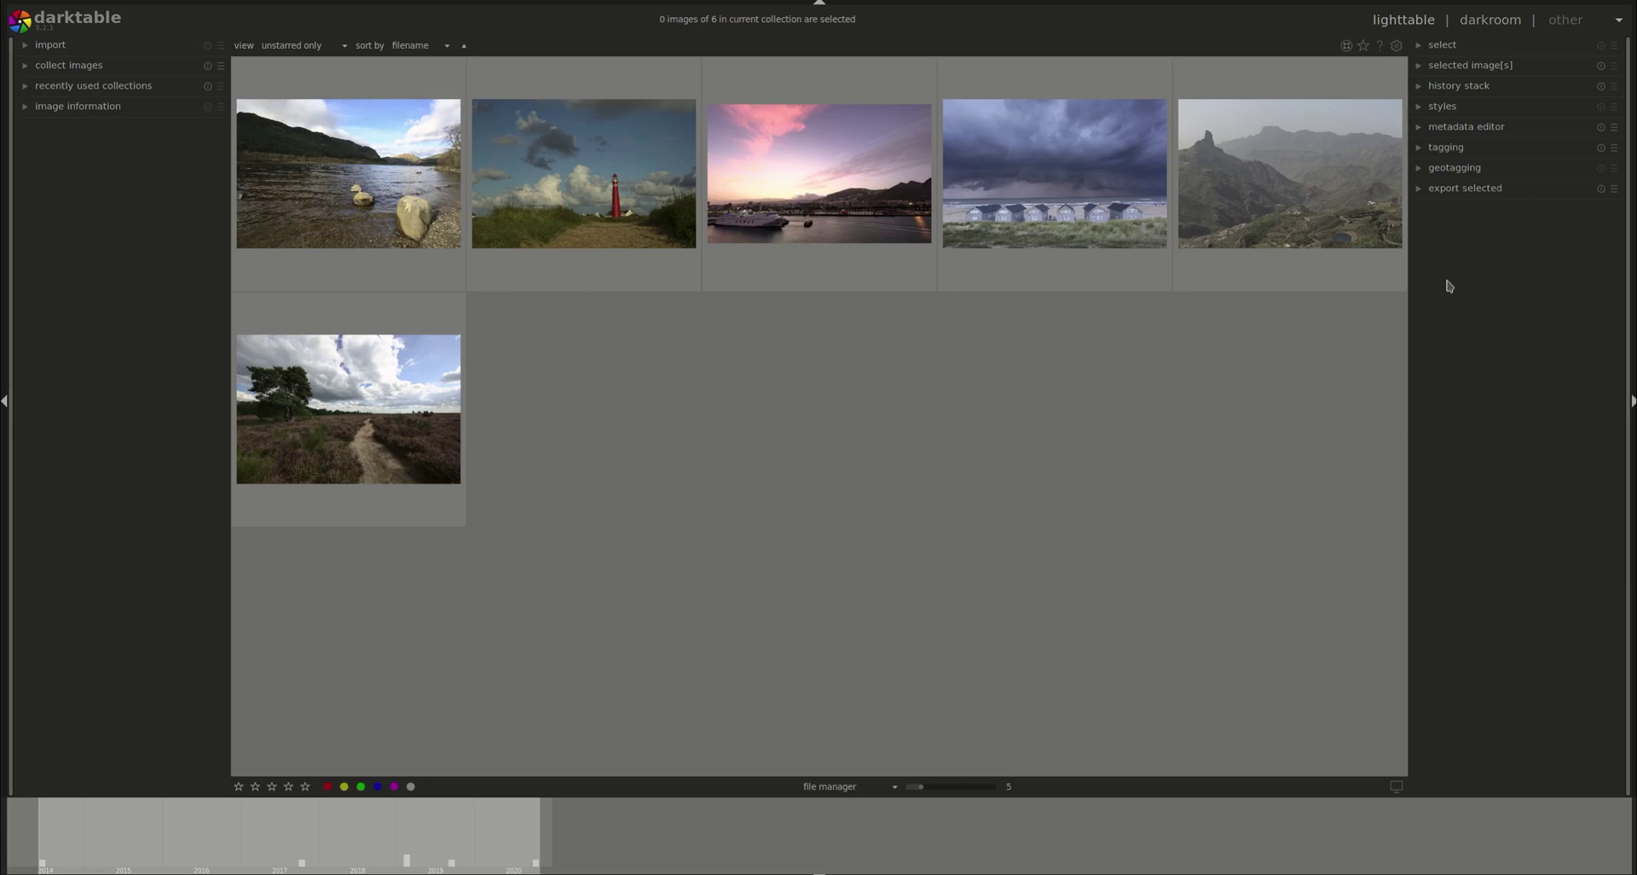
left_click(1605, 20)
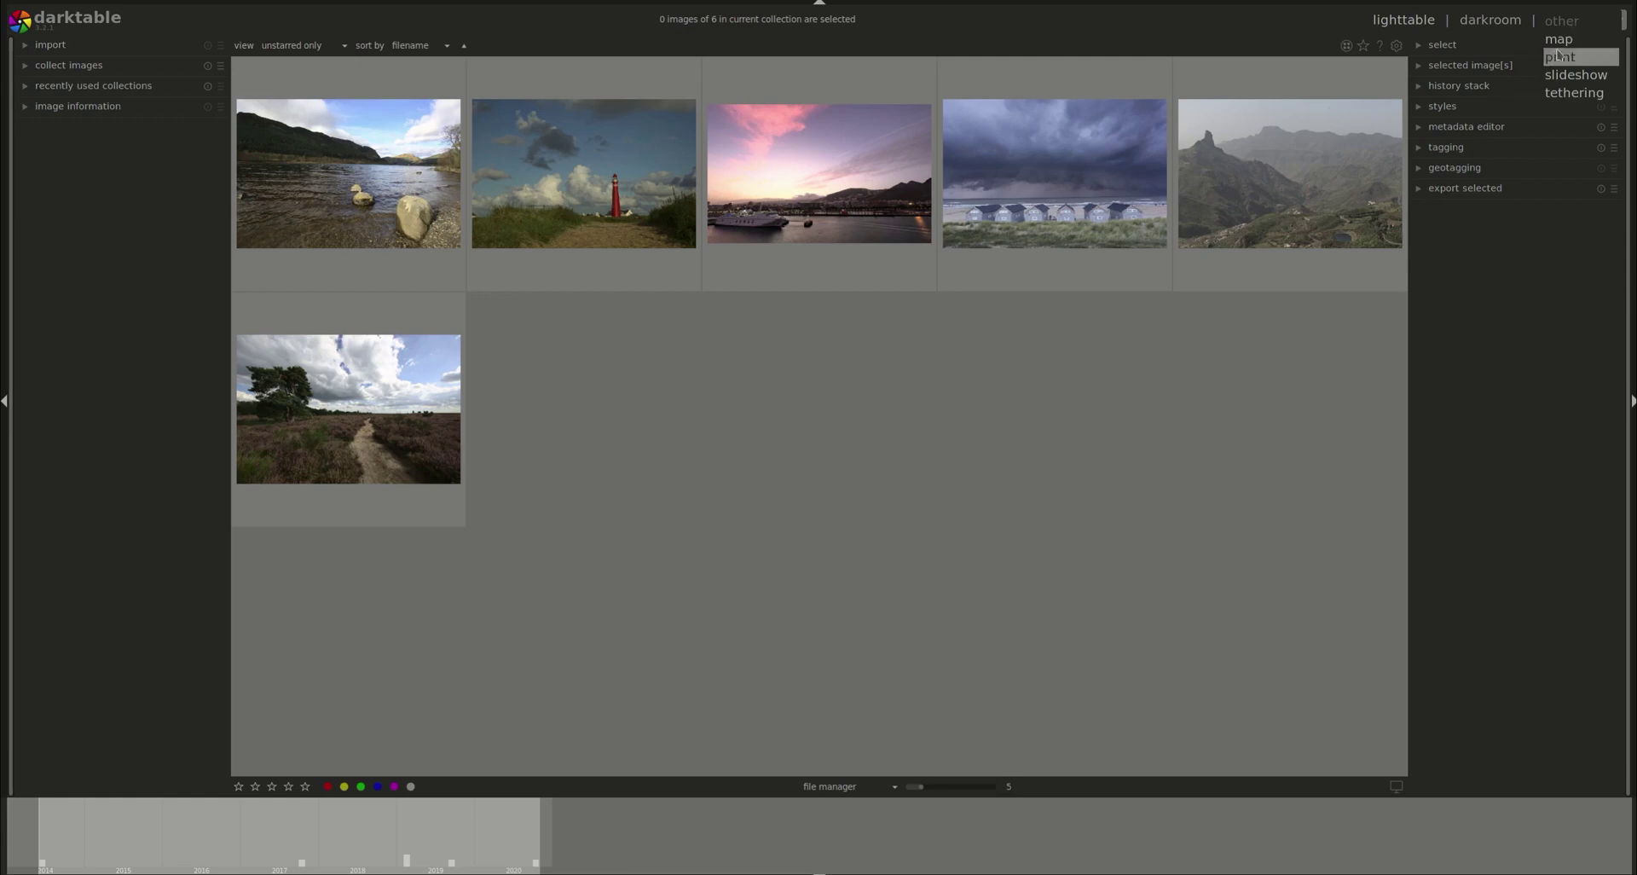
Switch to the map view to see the photos placed over Europe and North Africa.
left_click(1559, 39)
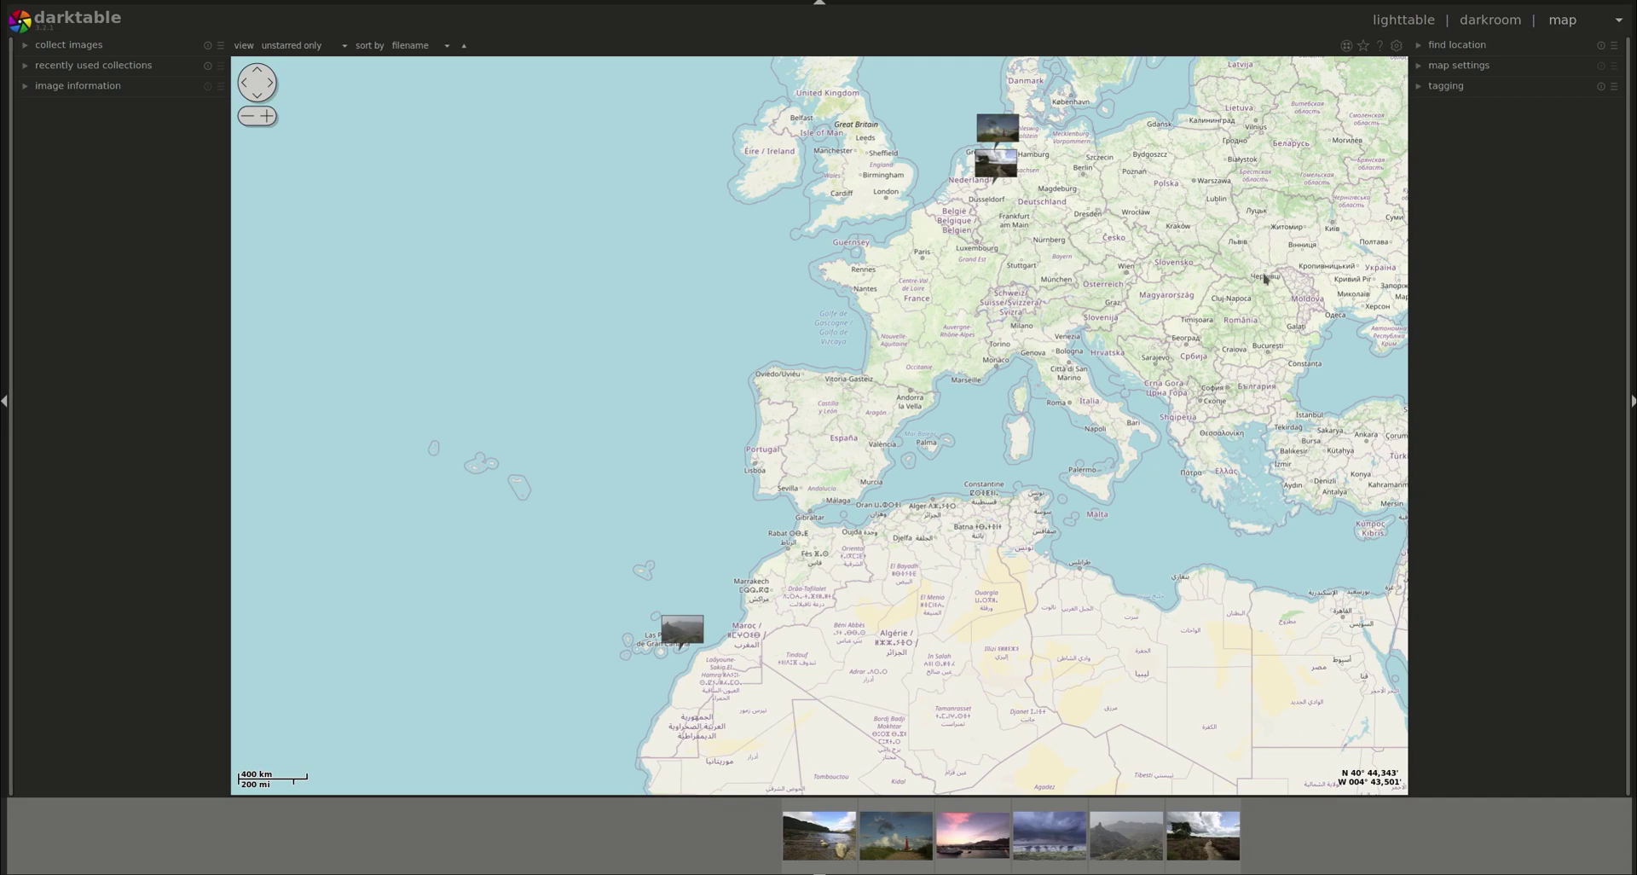
Return to the lighttable, expand the geotagging module, then go back to the map view with M.
key("l")
left_click(1460, 169)
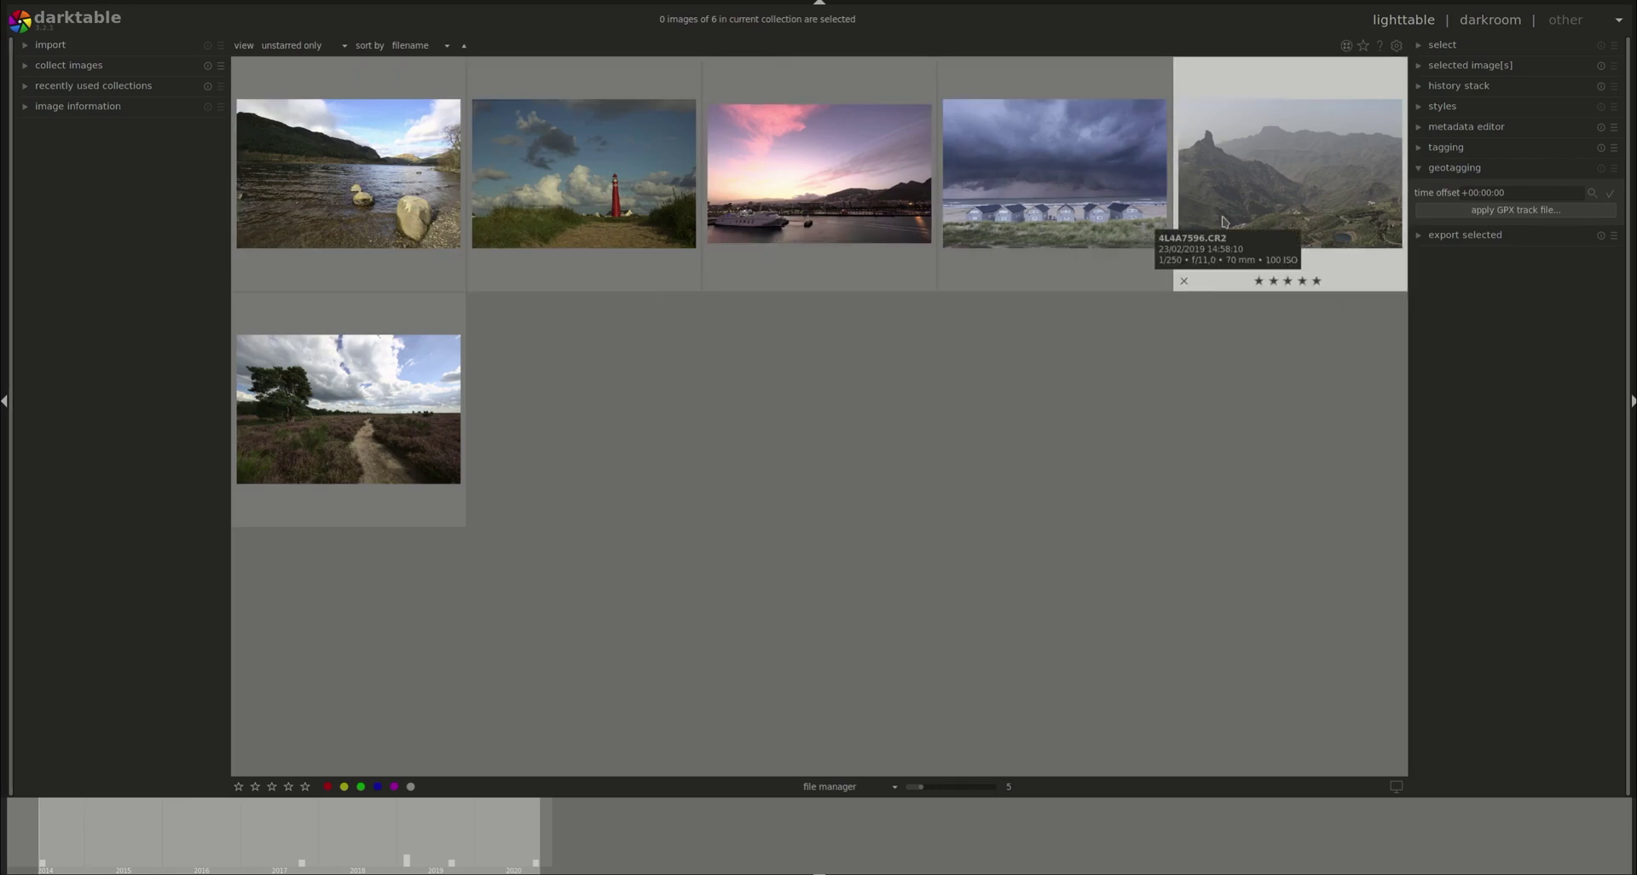
key("m")
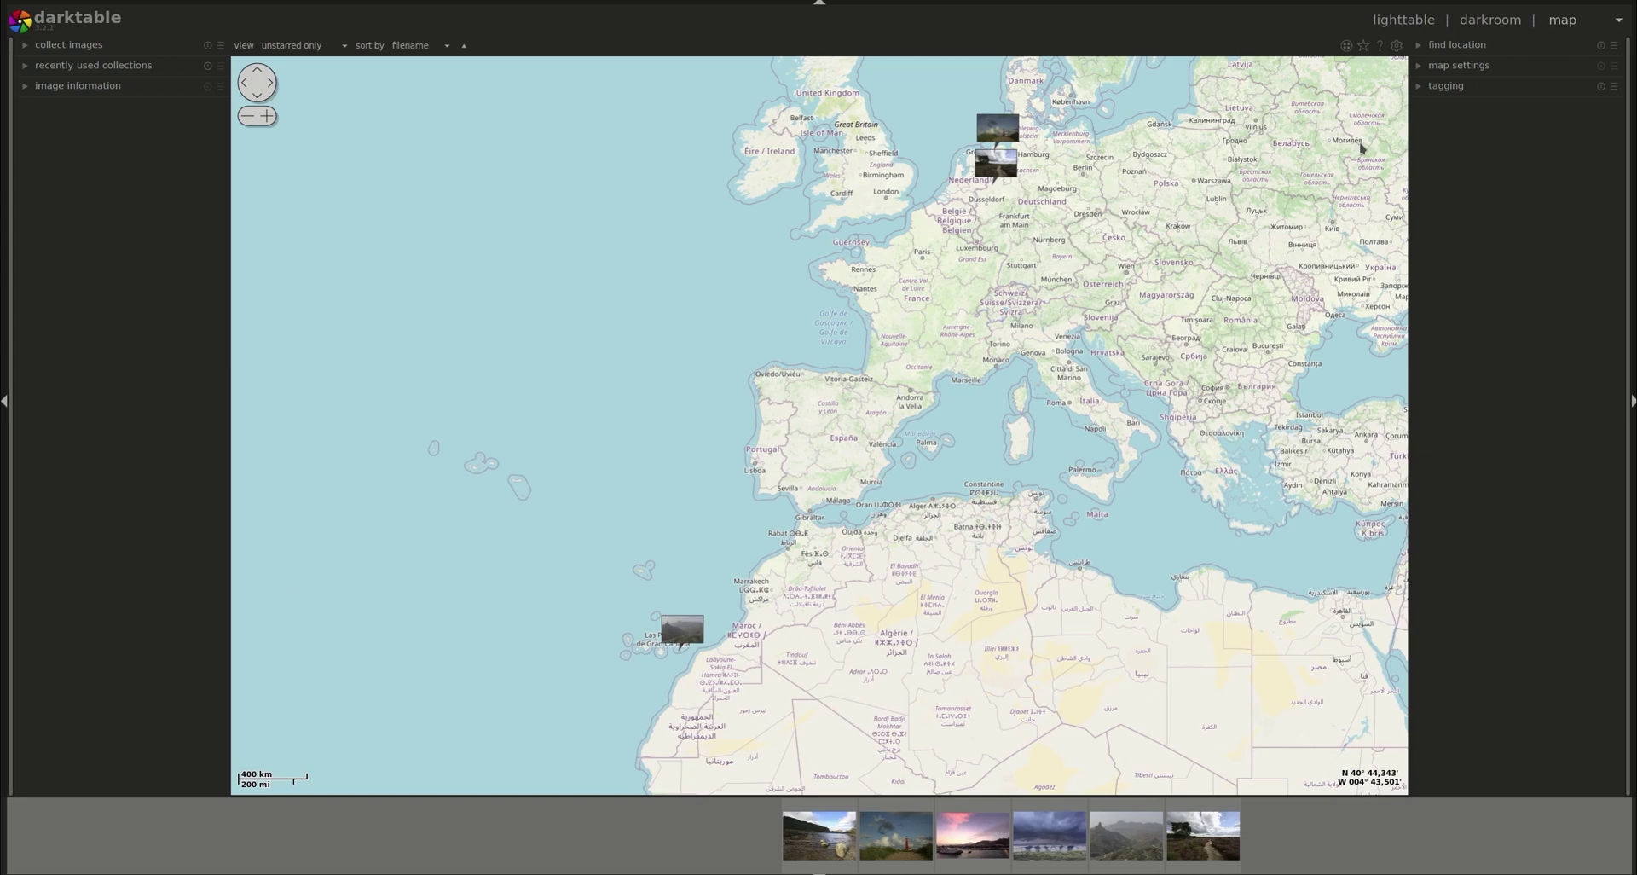
Pan the map west across the Atlantic to centre it on North and South America.
scroll(974, 273, "down", 1)
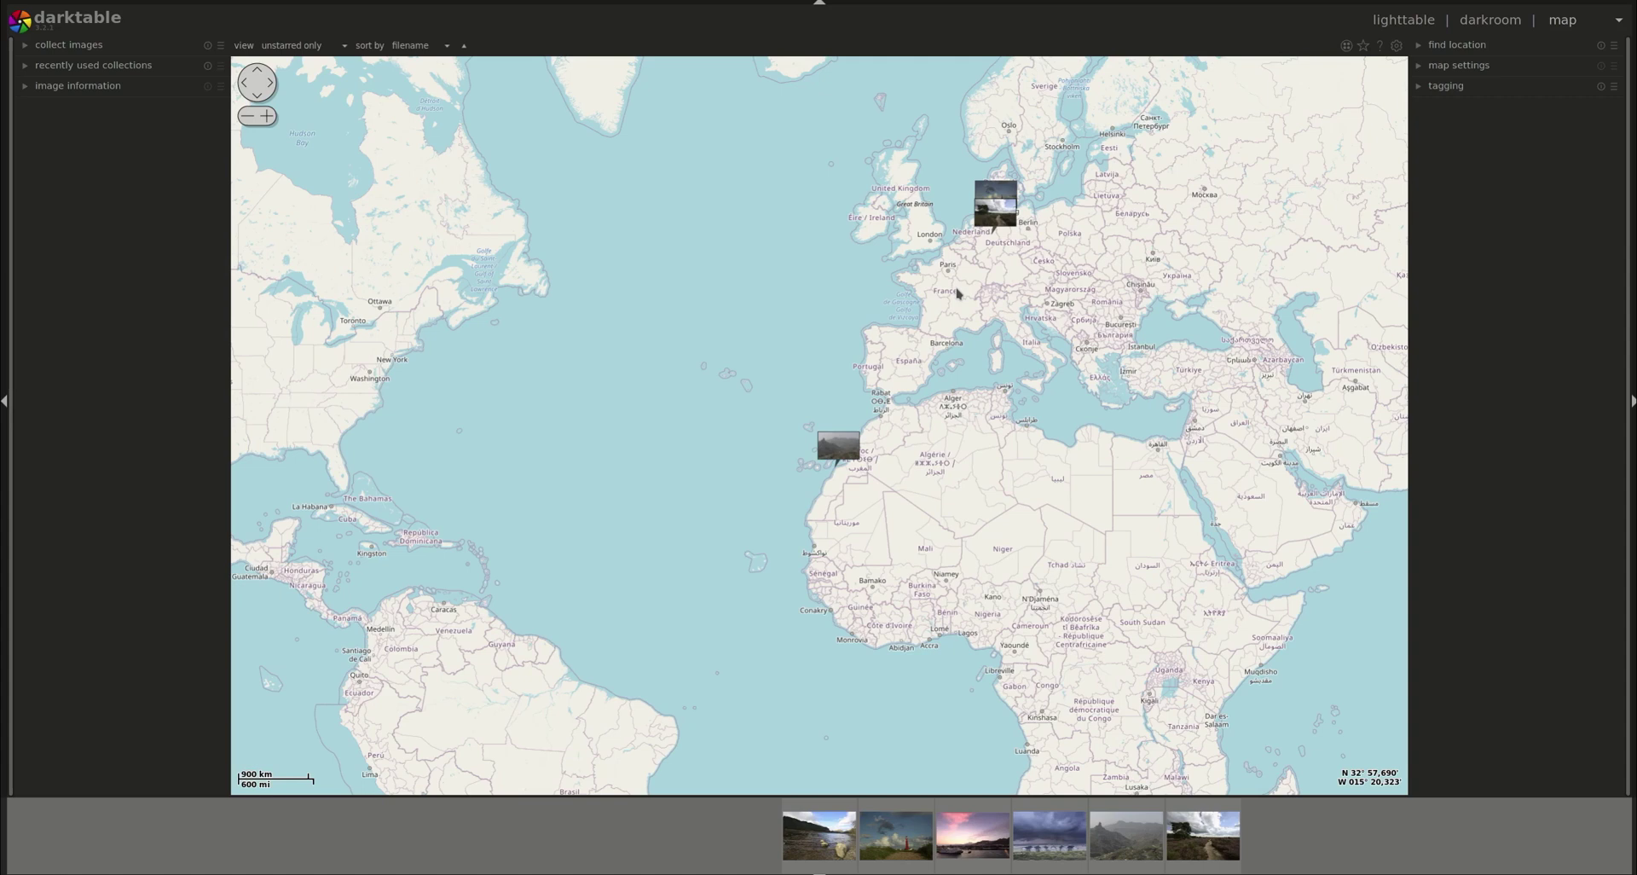
left_click_drag(968, 253, 885, 313)
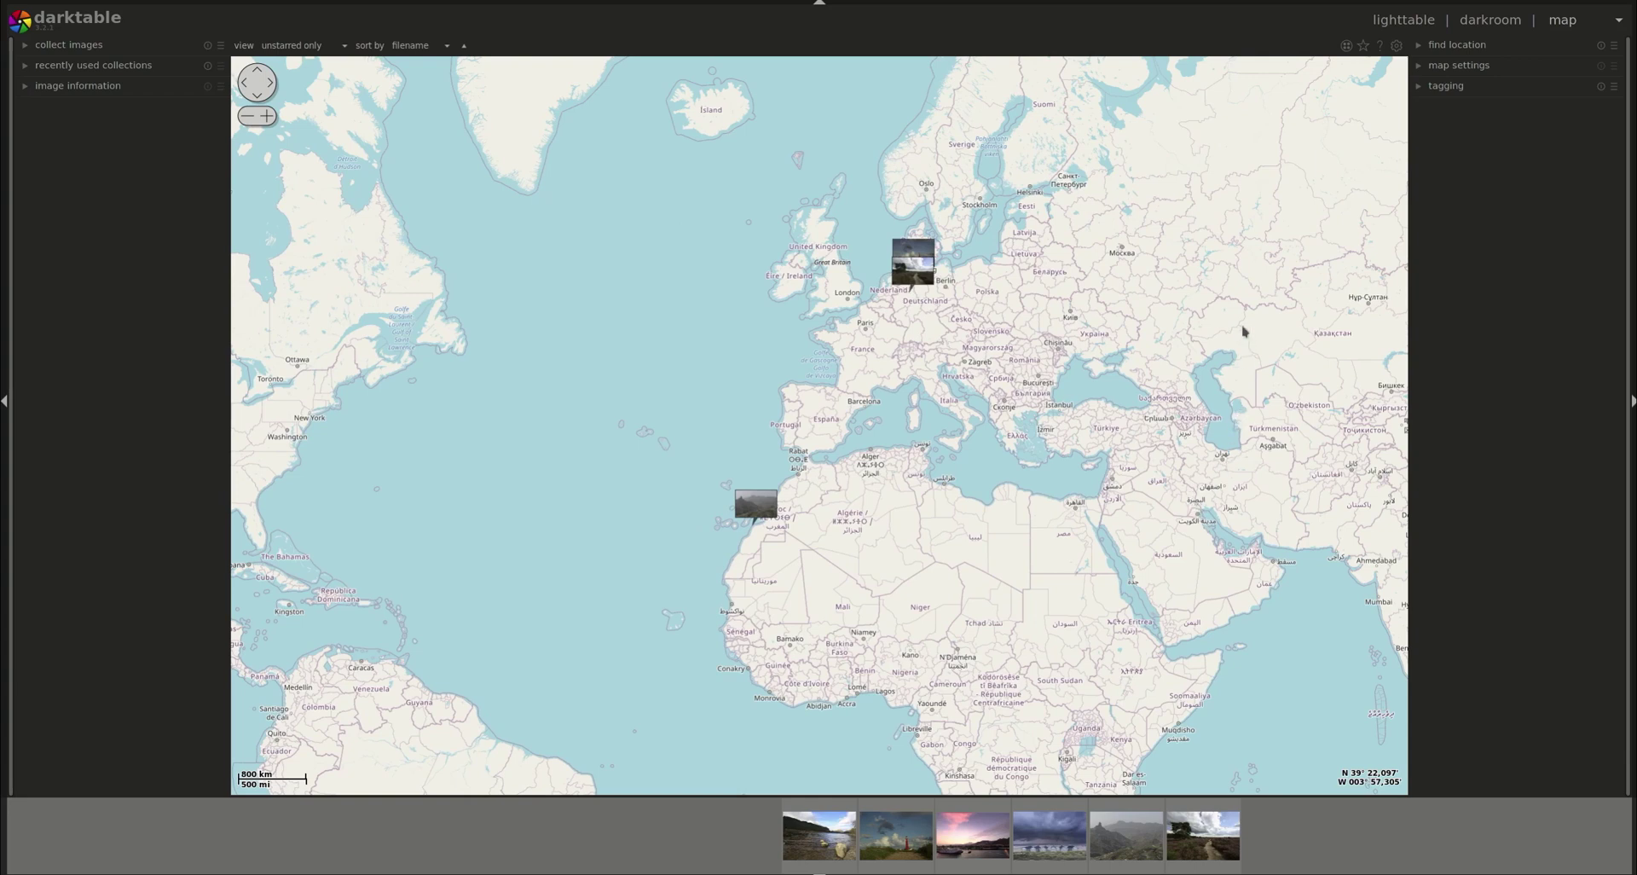
left_click_drag(1239, 285, 1166, 334)
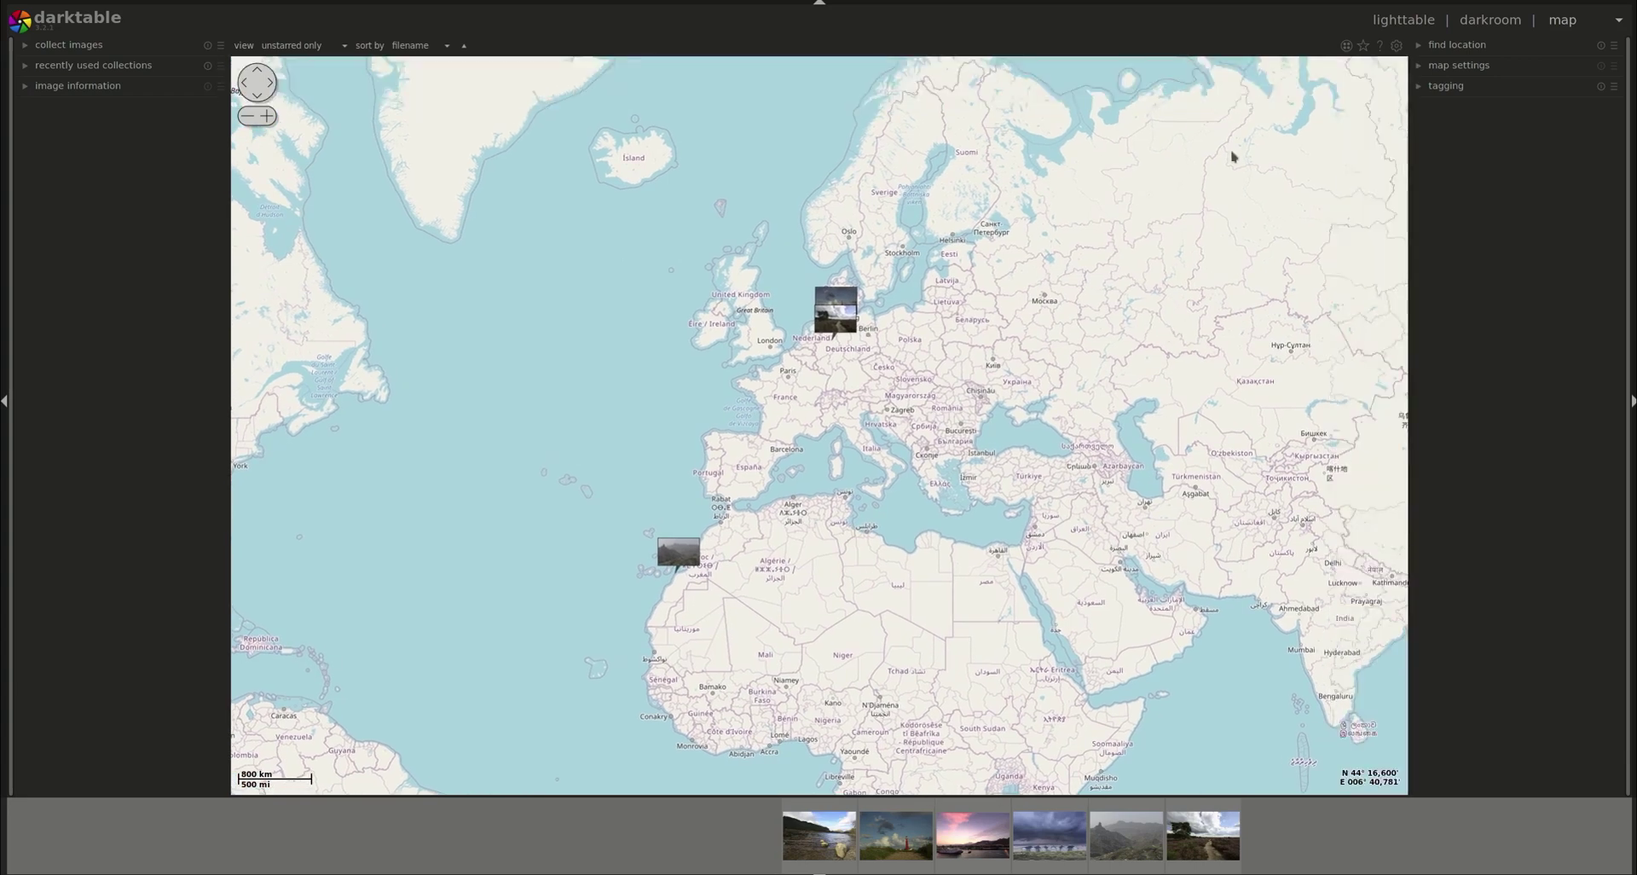
left_click_drag(1231, 159, 1144, 284)
left_click_drag(533, 208, 918, 253)
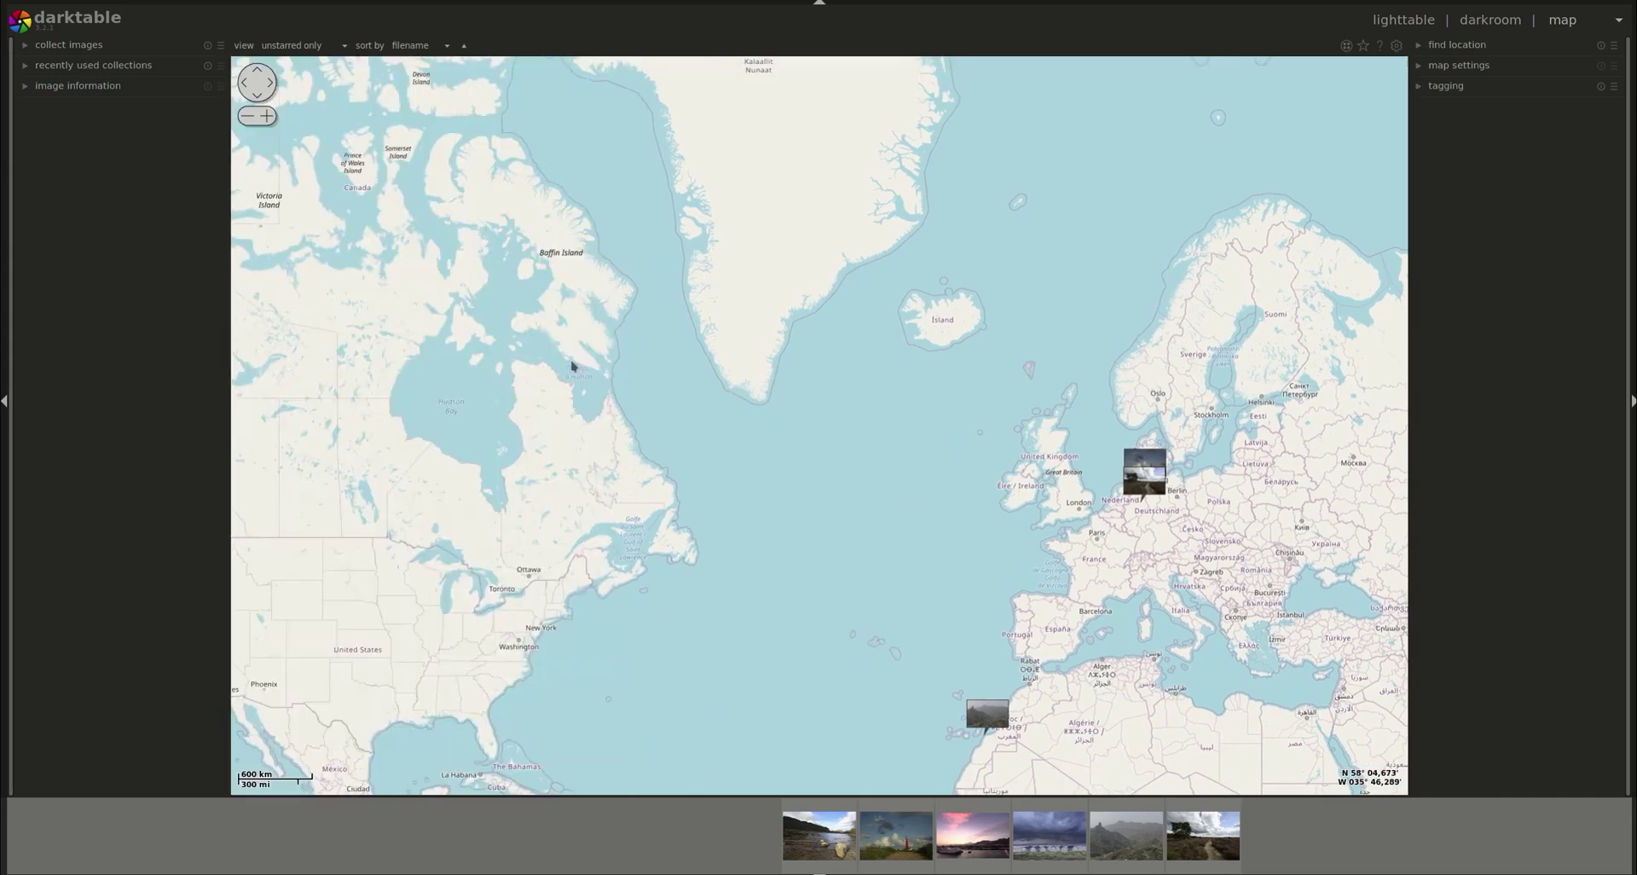
scroll(573, 366, "down", 1)
left_click_drag(573, 366, 807, 227)
left_click_drag(713, 560, 690, 340)
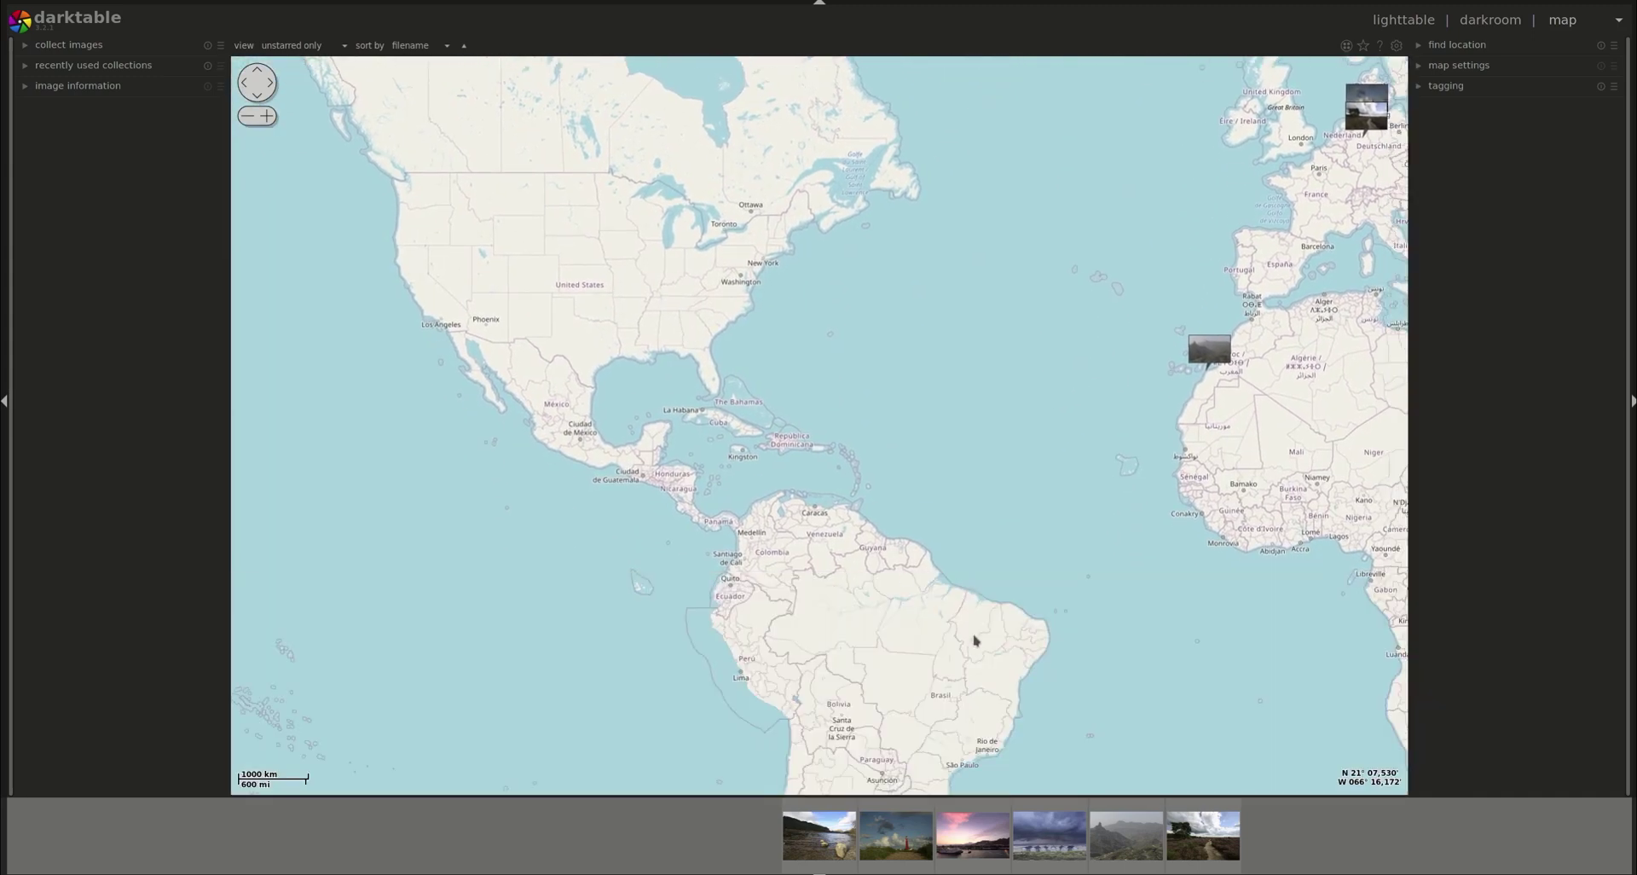
Bring Europe and Africa back, centre near Morocco and the Canaries, then zoom out over the North Atlantic.
left_click_drag(984, 641, 1077, 564)
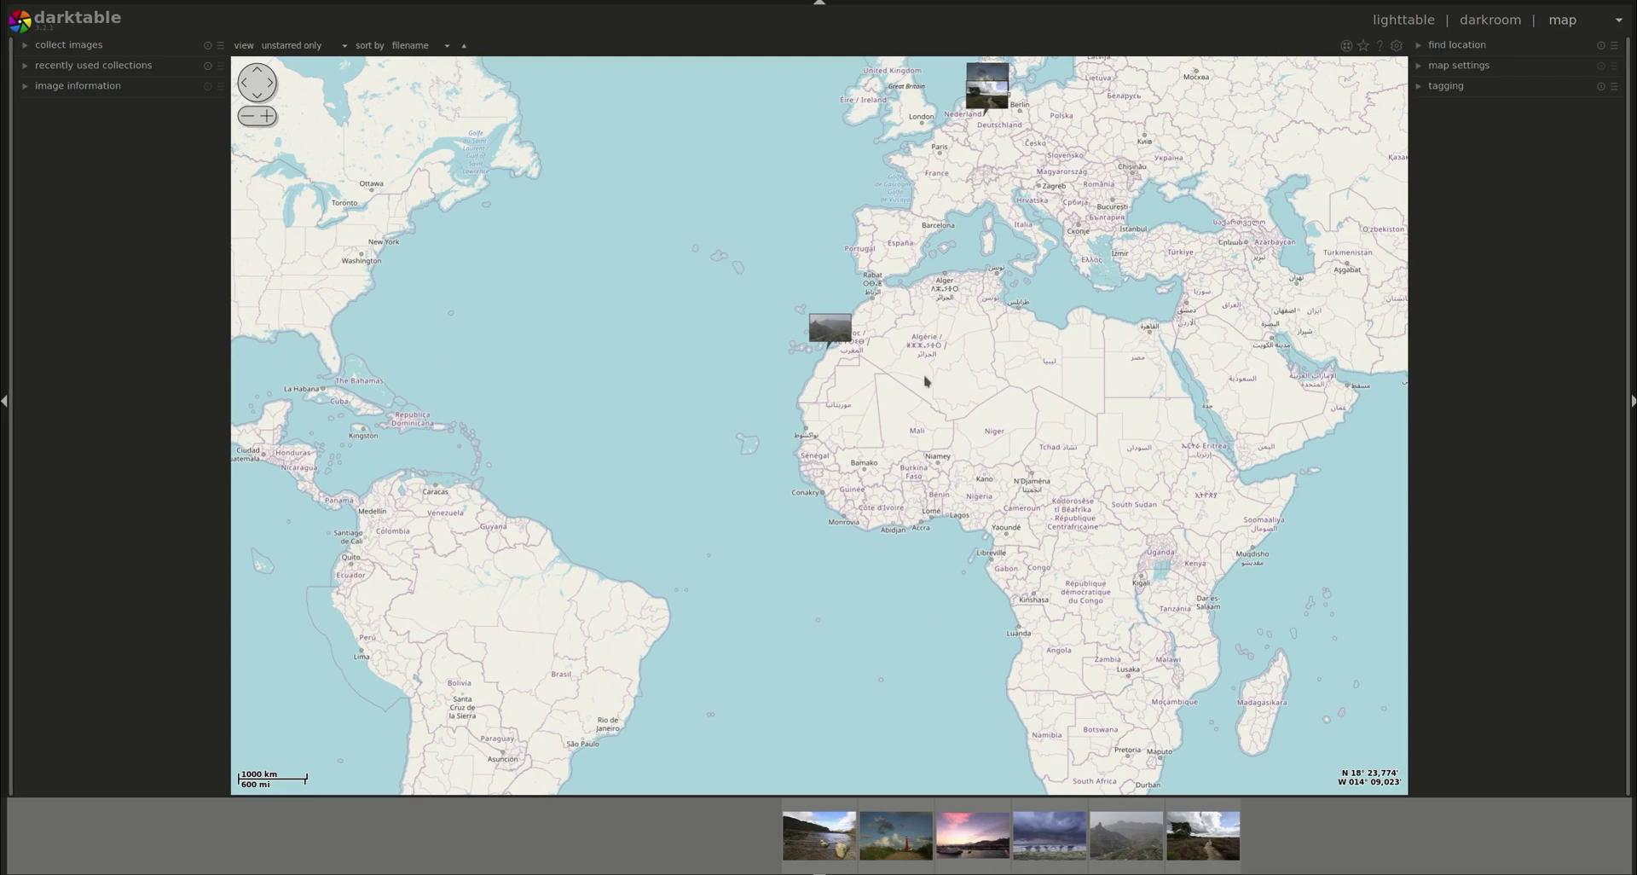
scroll(925, 381, "up", 4)
scroll(922, 377, "down", 3)
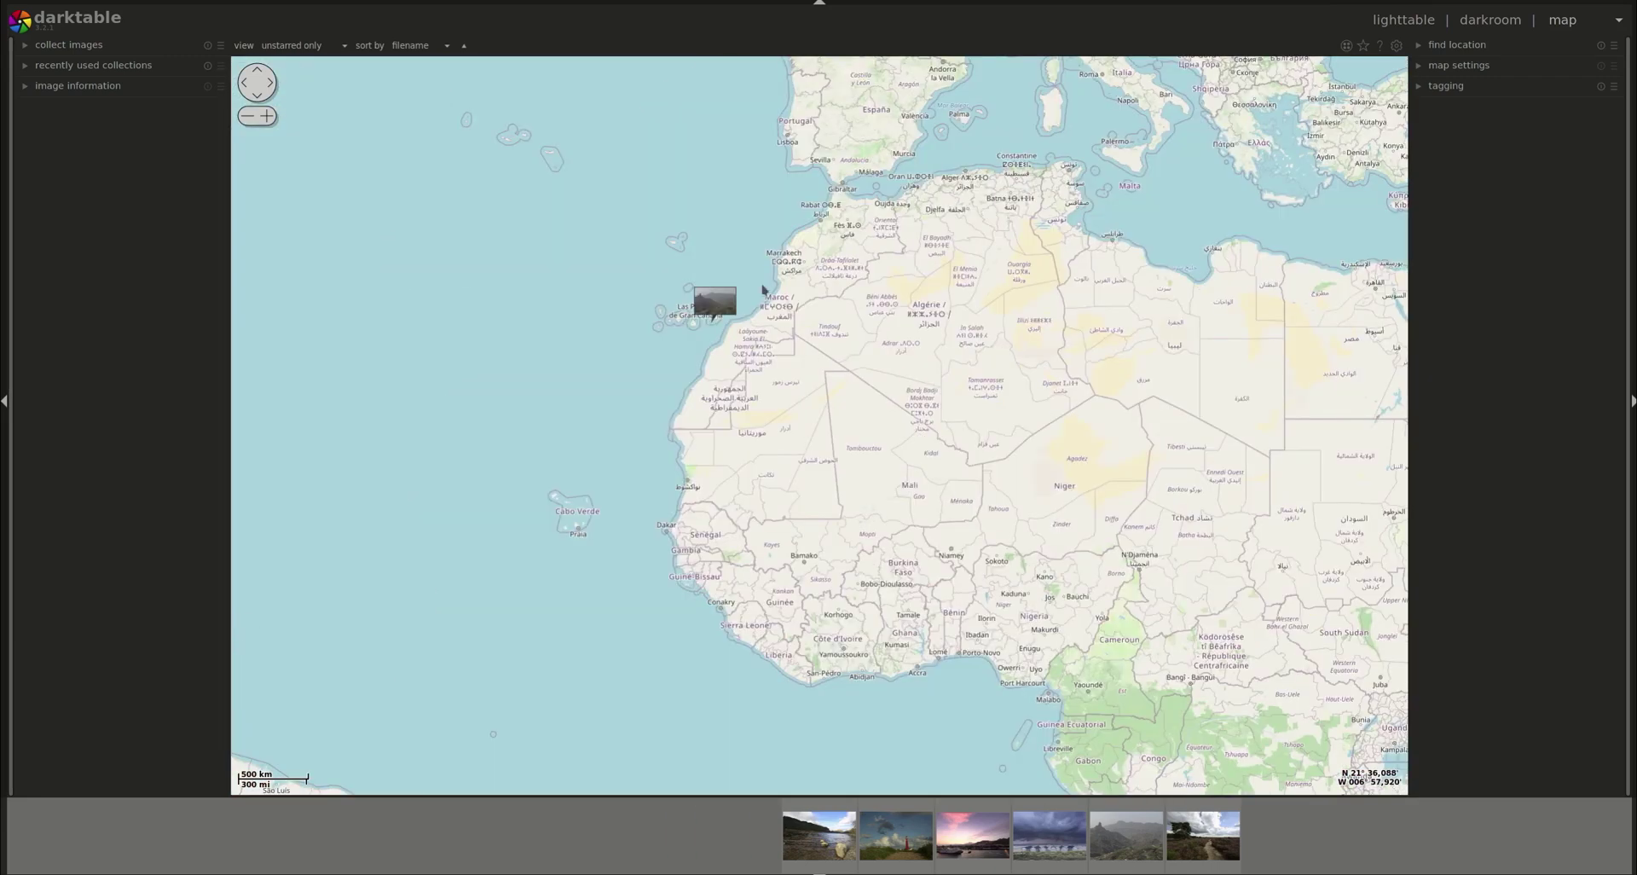
left_click_drag(764, 291, 821, 395)
scroll(825, 340, "up", 2)
scroll(825, 341, "down", 1)
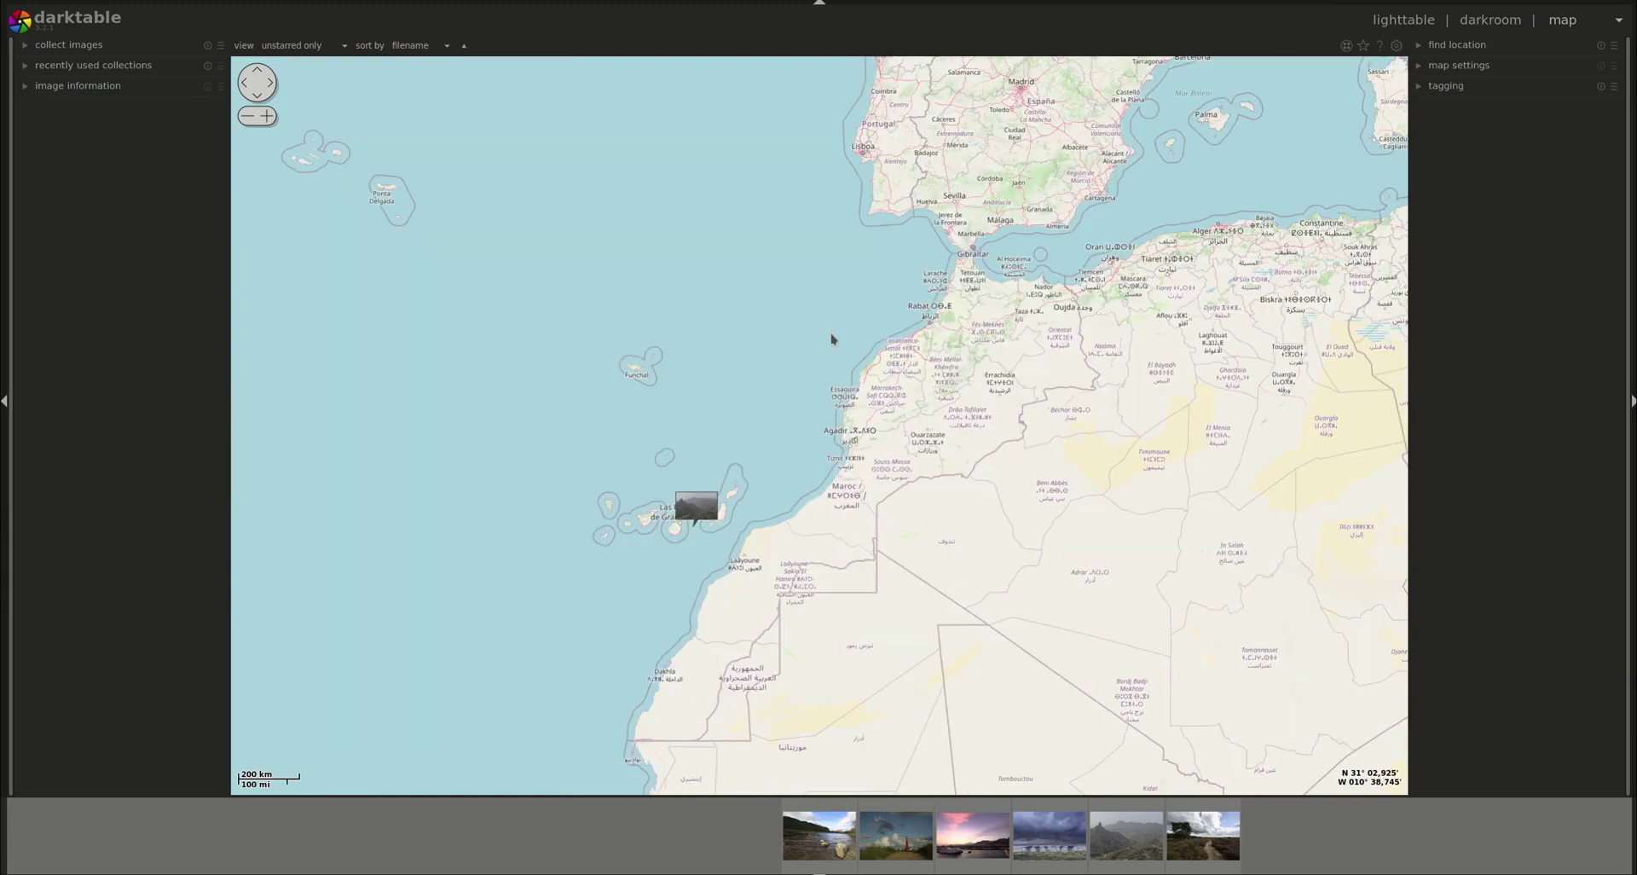
scroll(1094, 483, "down", 1)
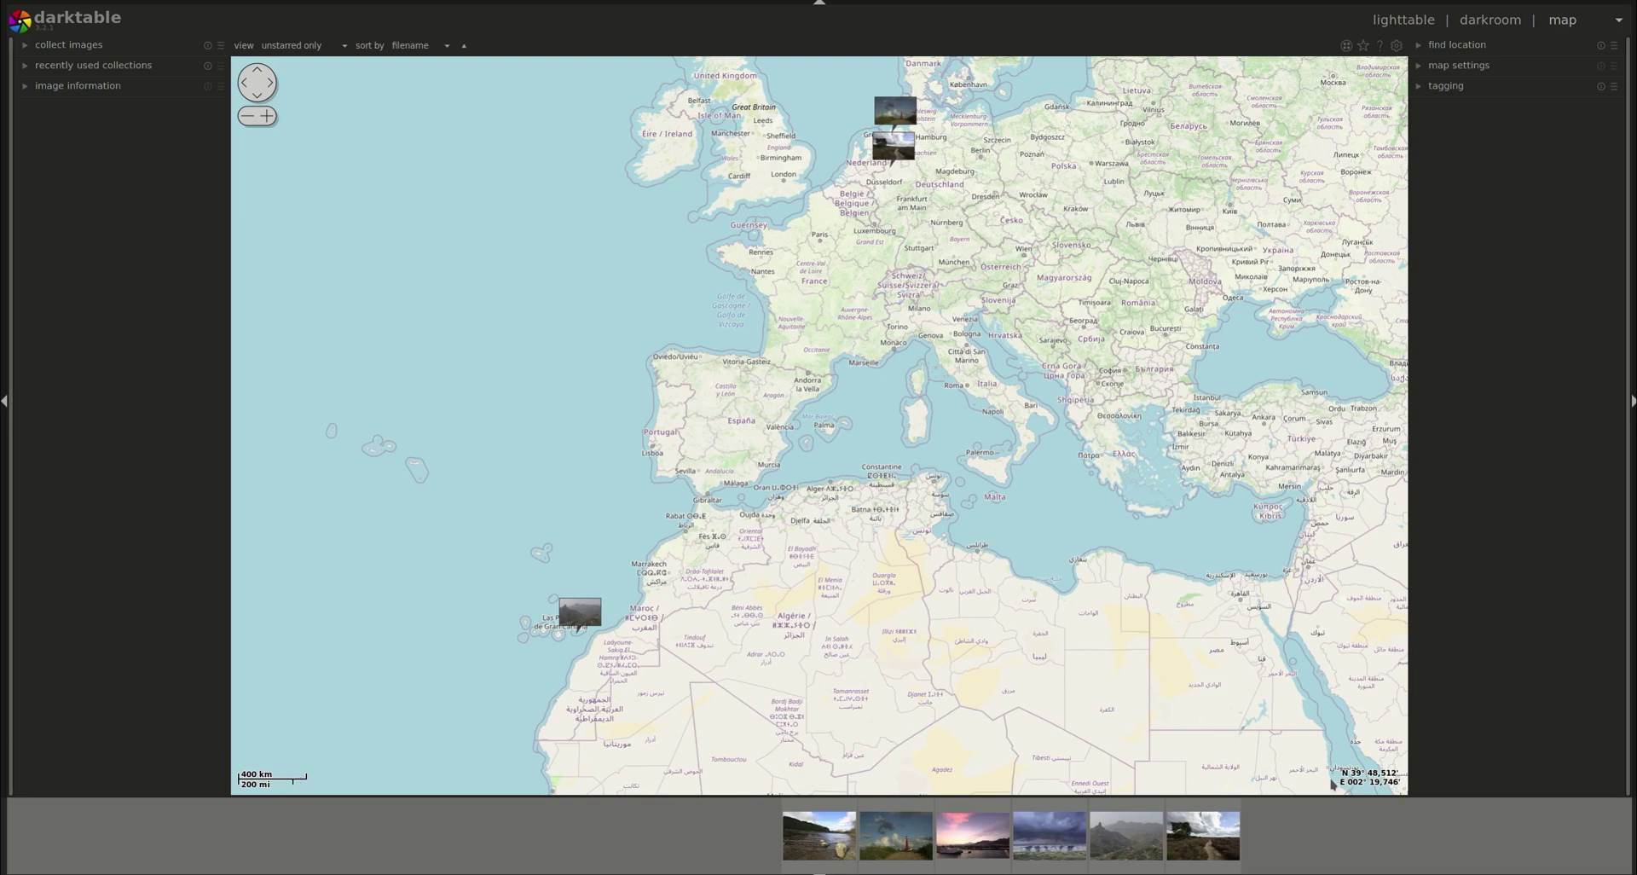
scroll(1203, 537, "down", 1)
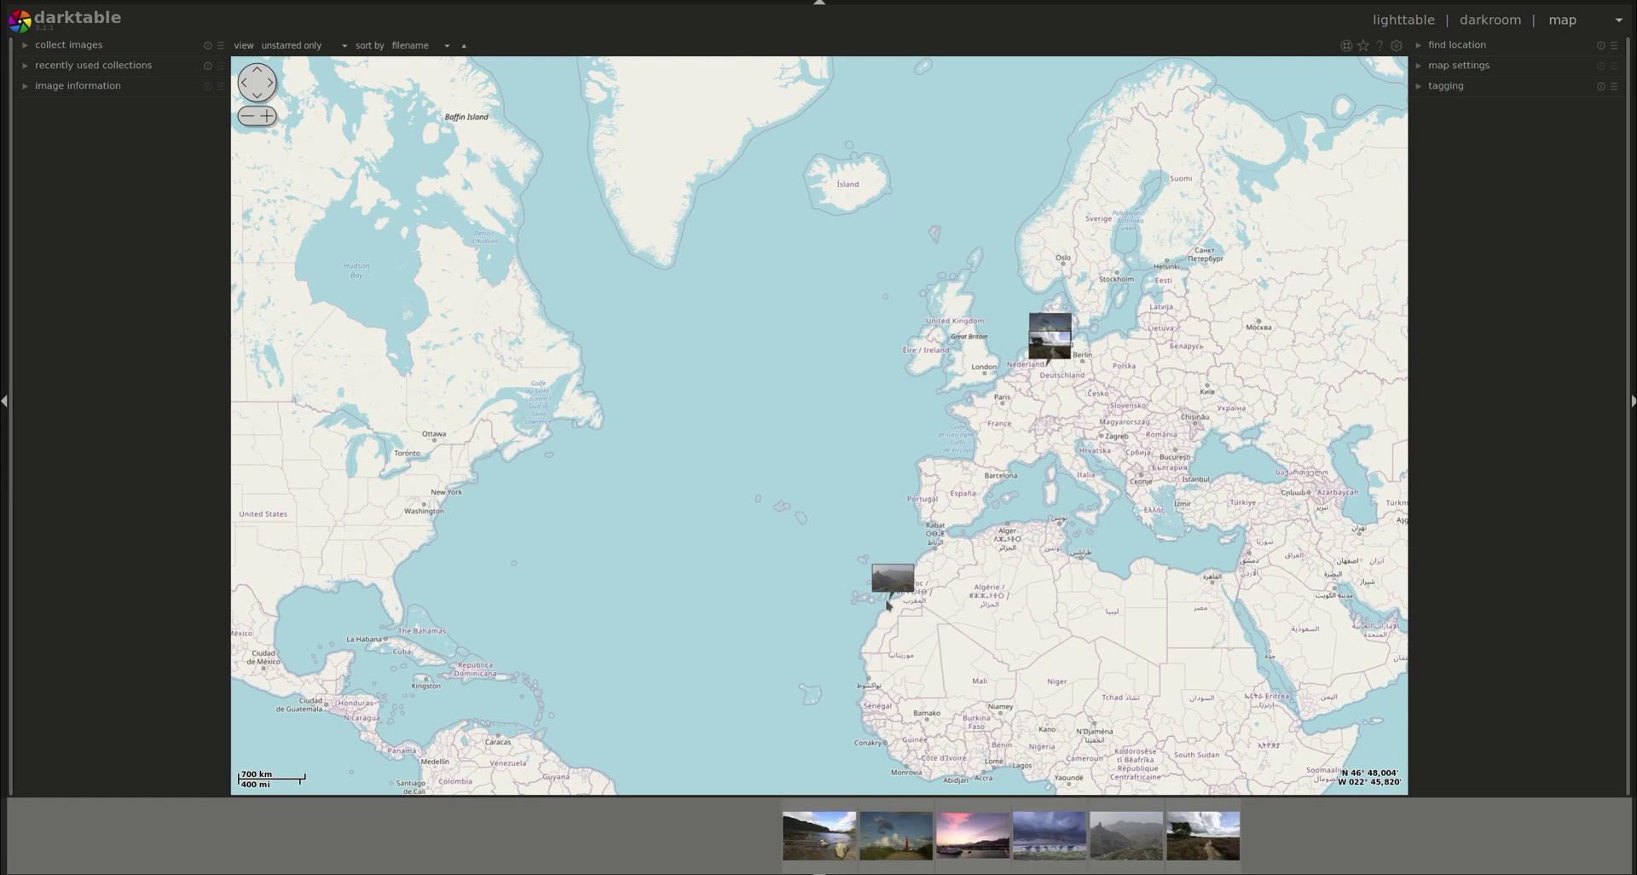
Zoom to the Canaries and geotag the sunset harbour photo on Fuerteventura.
scroll(880, 566, "up", 3)
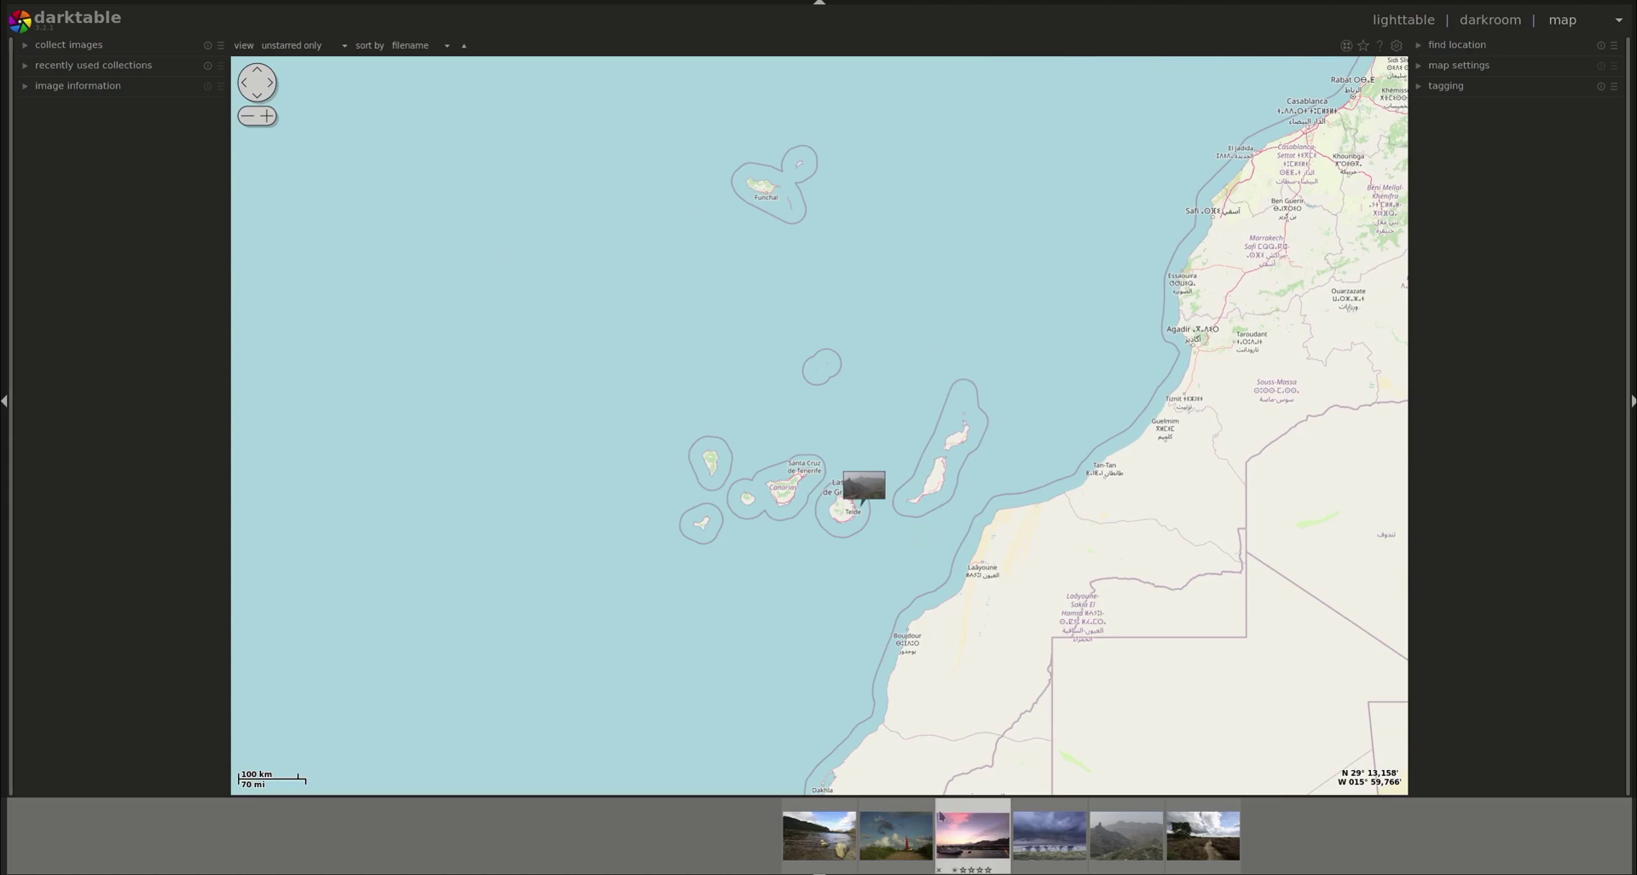
mouse_move(966, 850)
left_mouse_down()
mouse_move(967, 762)
mouse_move(923, 562)
mouse_move(927, 490)
mouse_move(941, 503)
left_mouse_up()
left_click_drag(1133, 476, 976, 488)
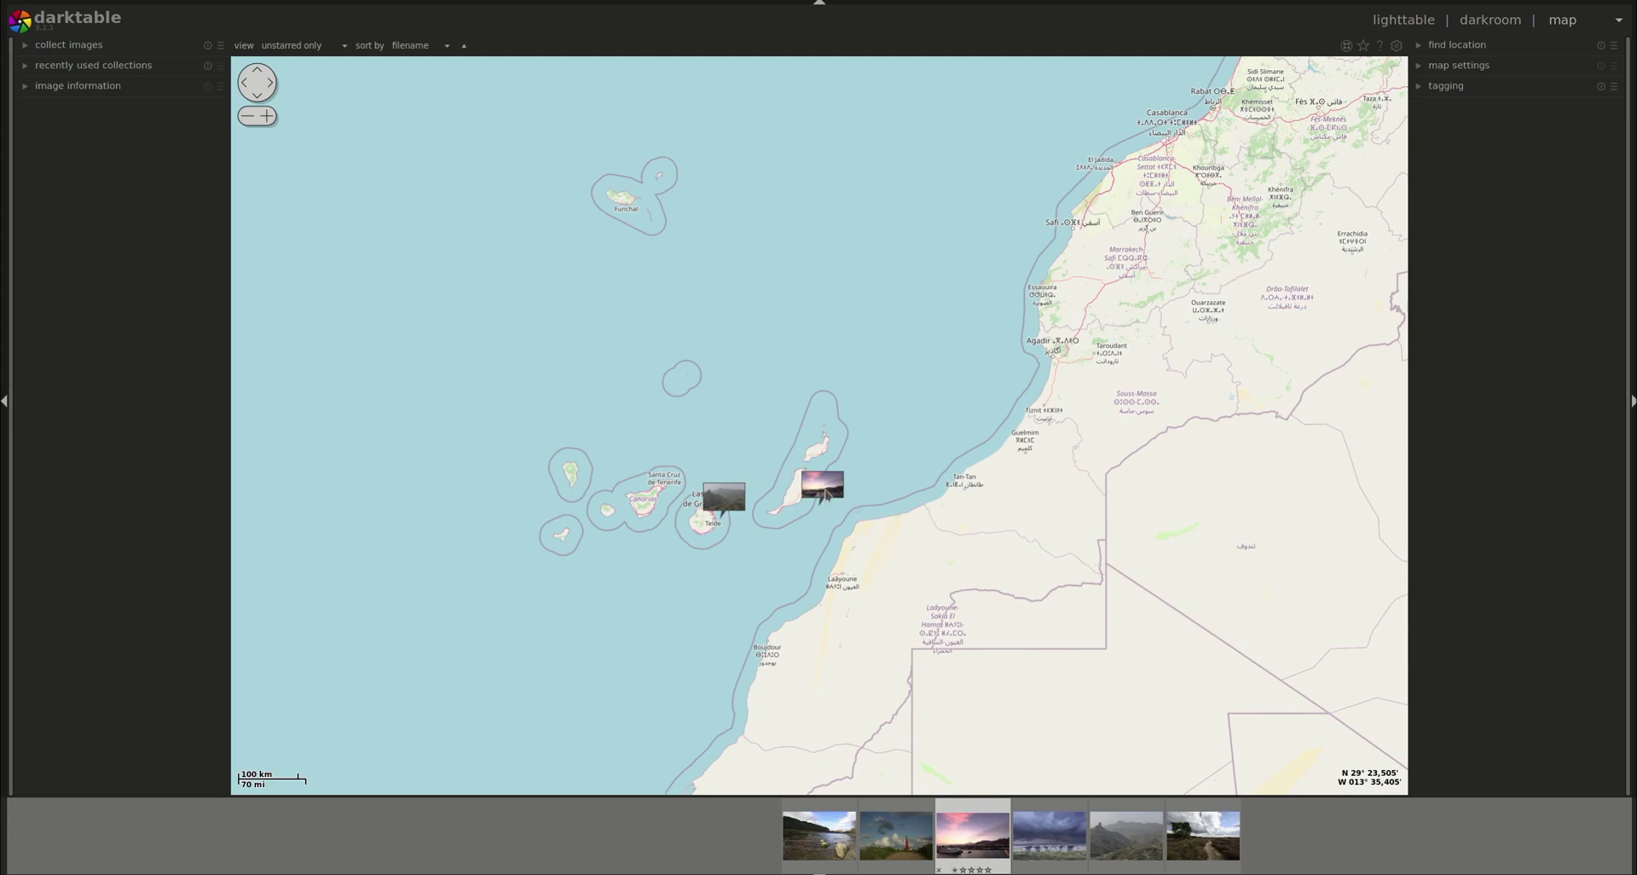
Test removing the sunset photo's location, then restore its marker and the filmstrip.
mouse_move(823, 490)
left_mouse_down()
mouse_move(1034, 534)
mouse_move(860, 740)
mouse_move(733, 836)
mouse_move(891, 831)
left_mouse_up()
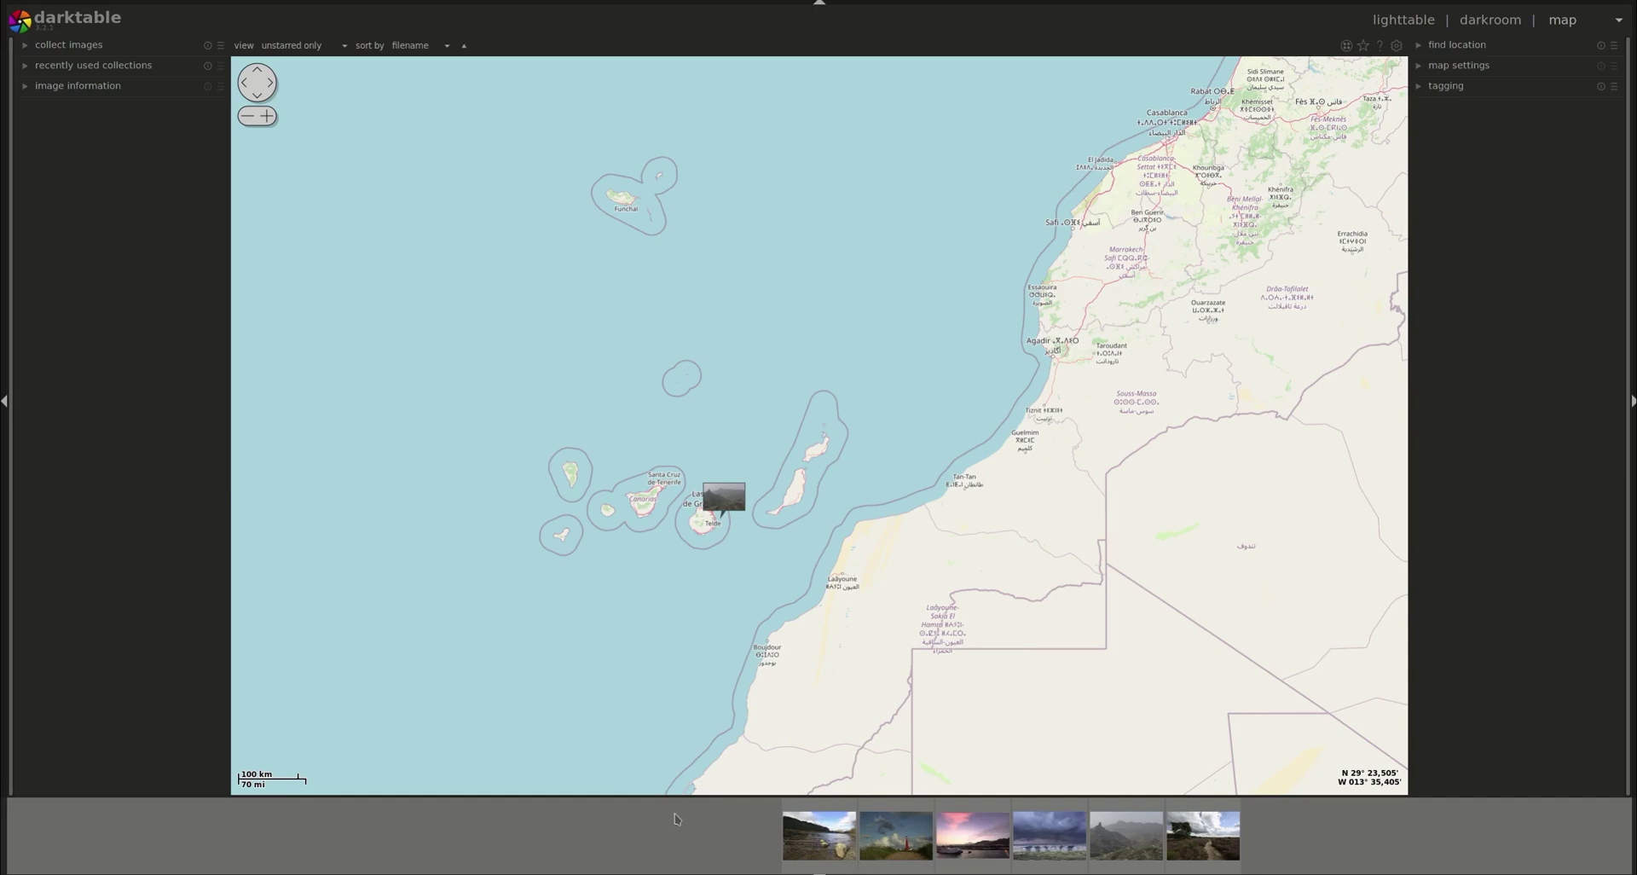
key("ctrl+f")
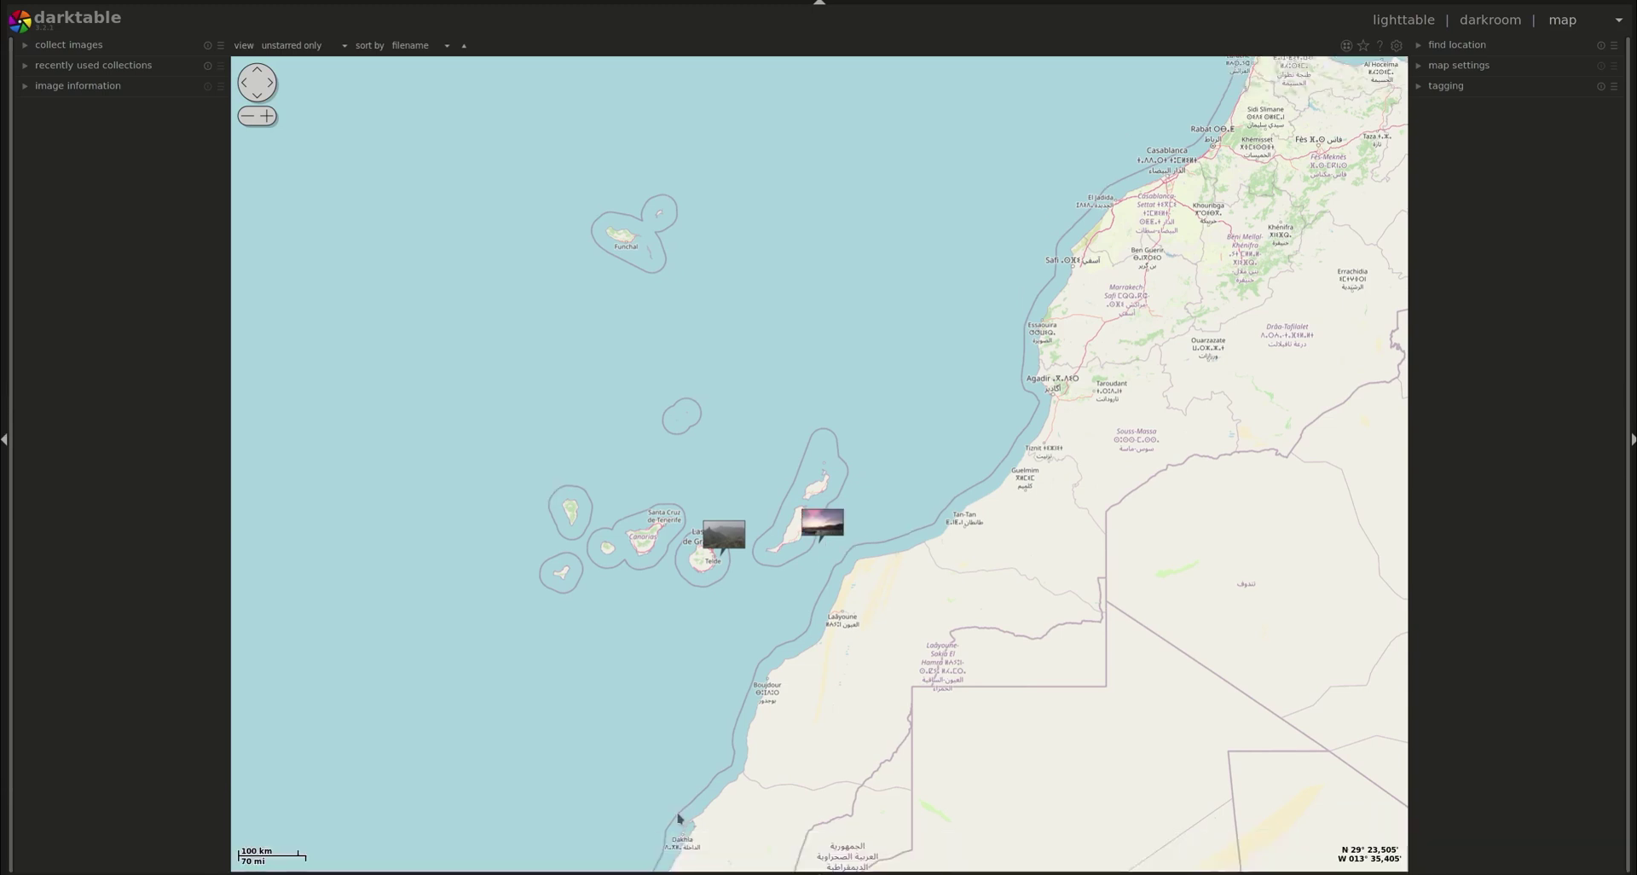
key("ctrl+f")
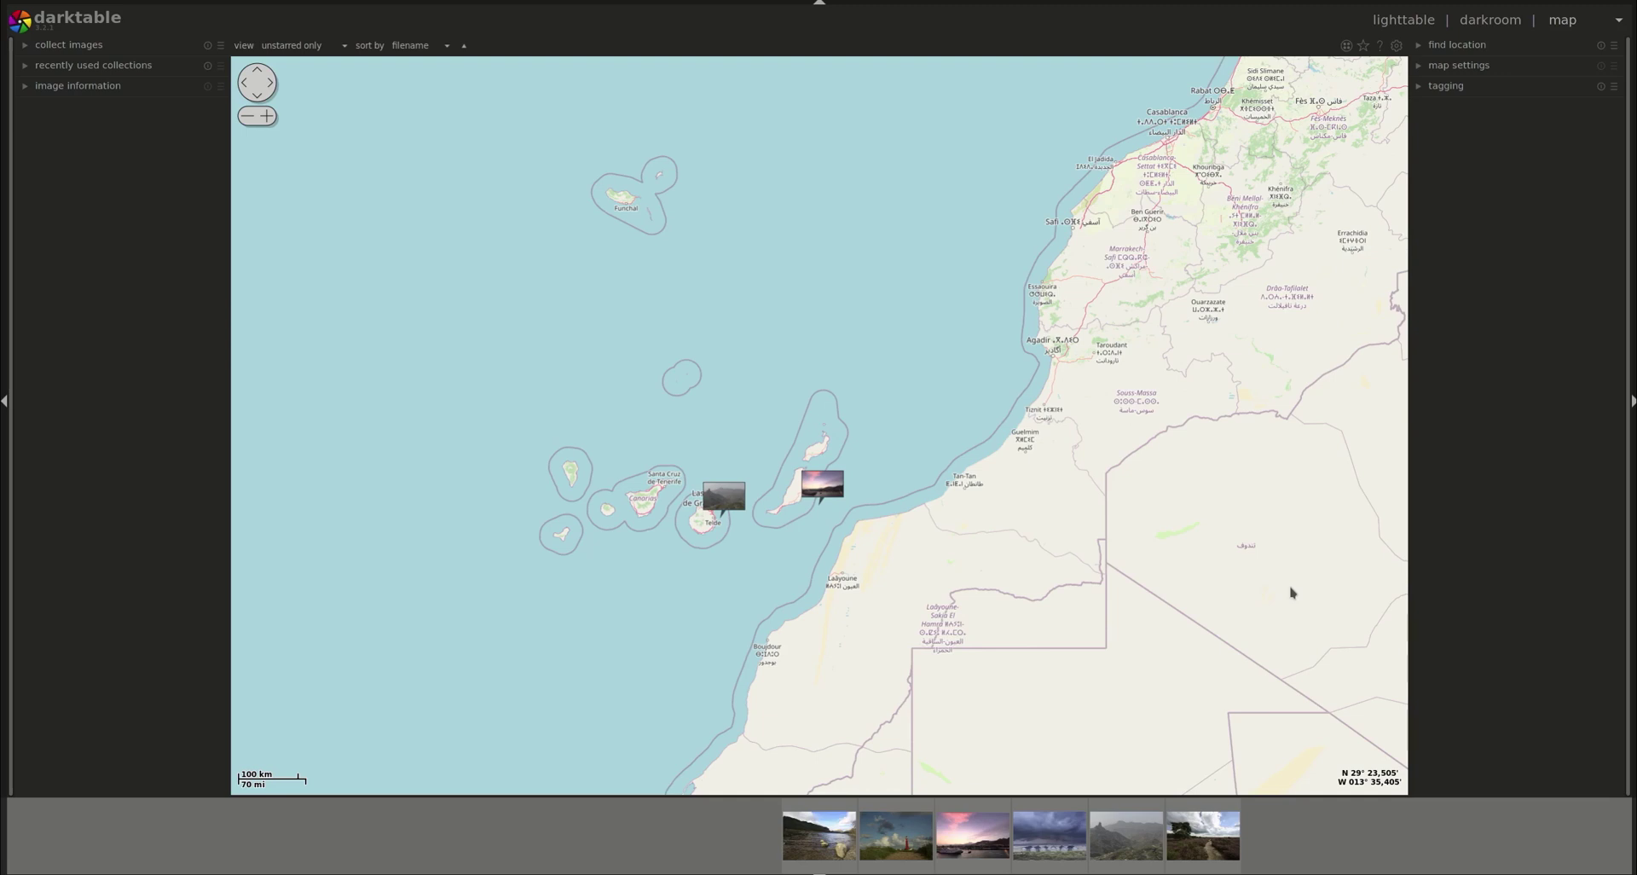
scroll(1292, 593, "down", 2)
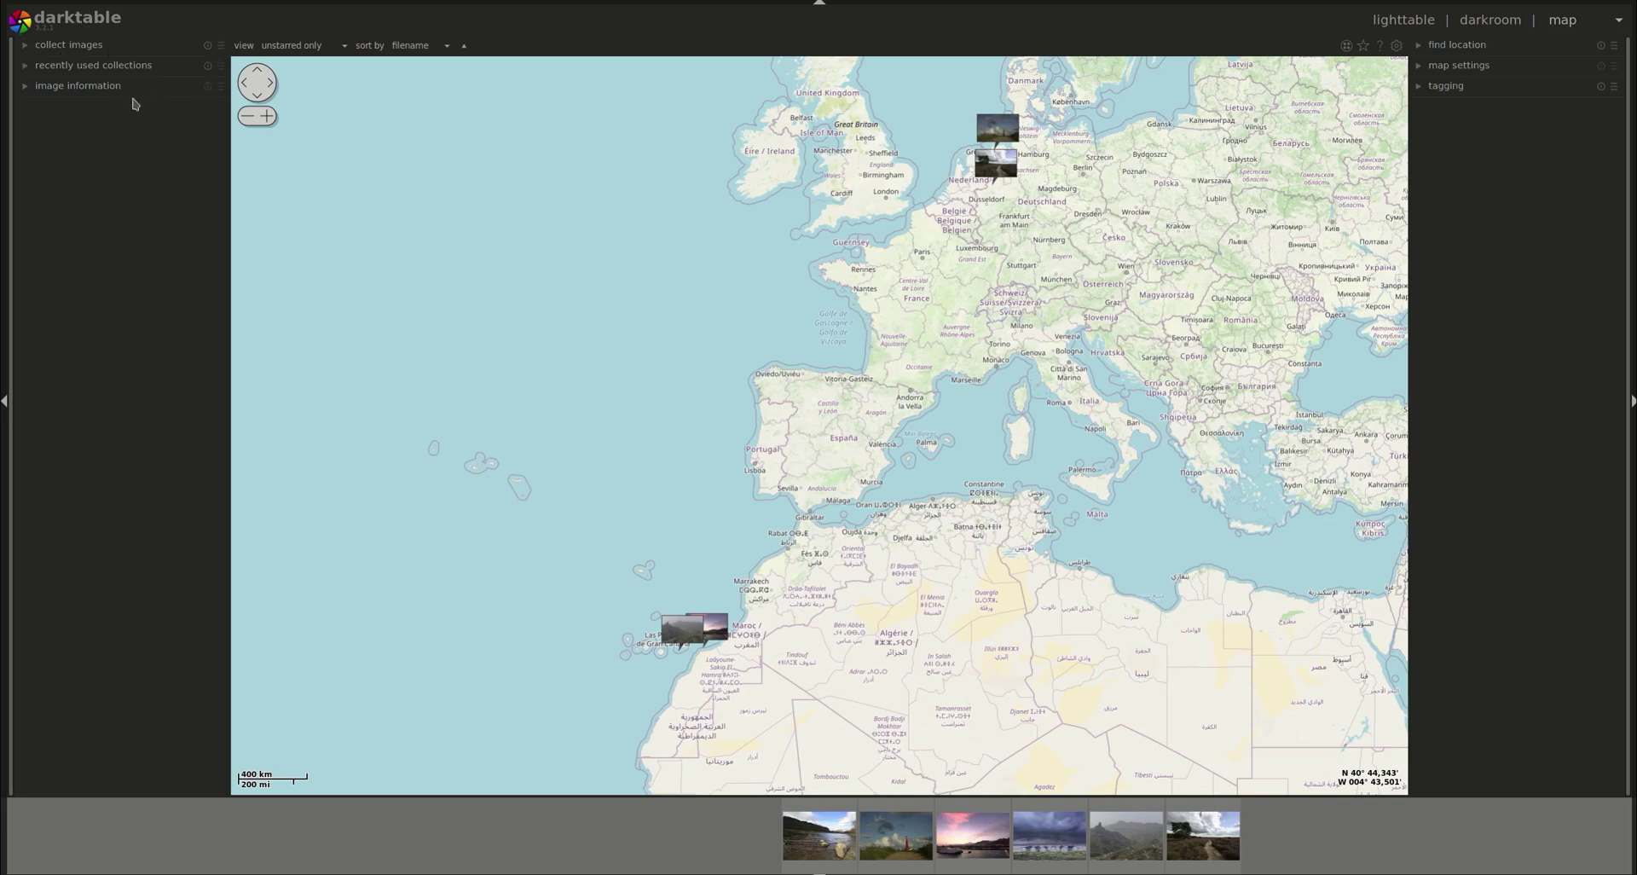
left_click(49, 47)
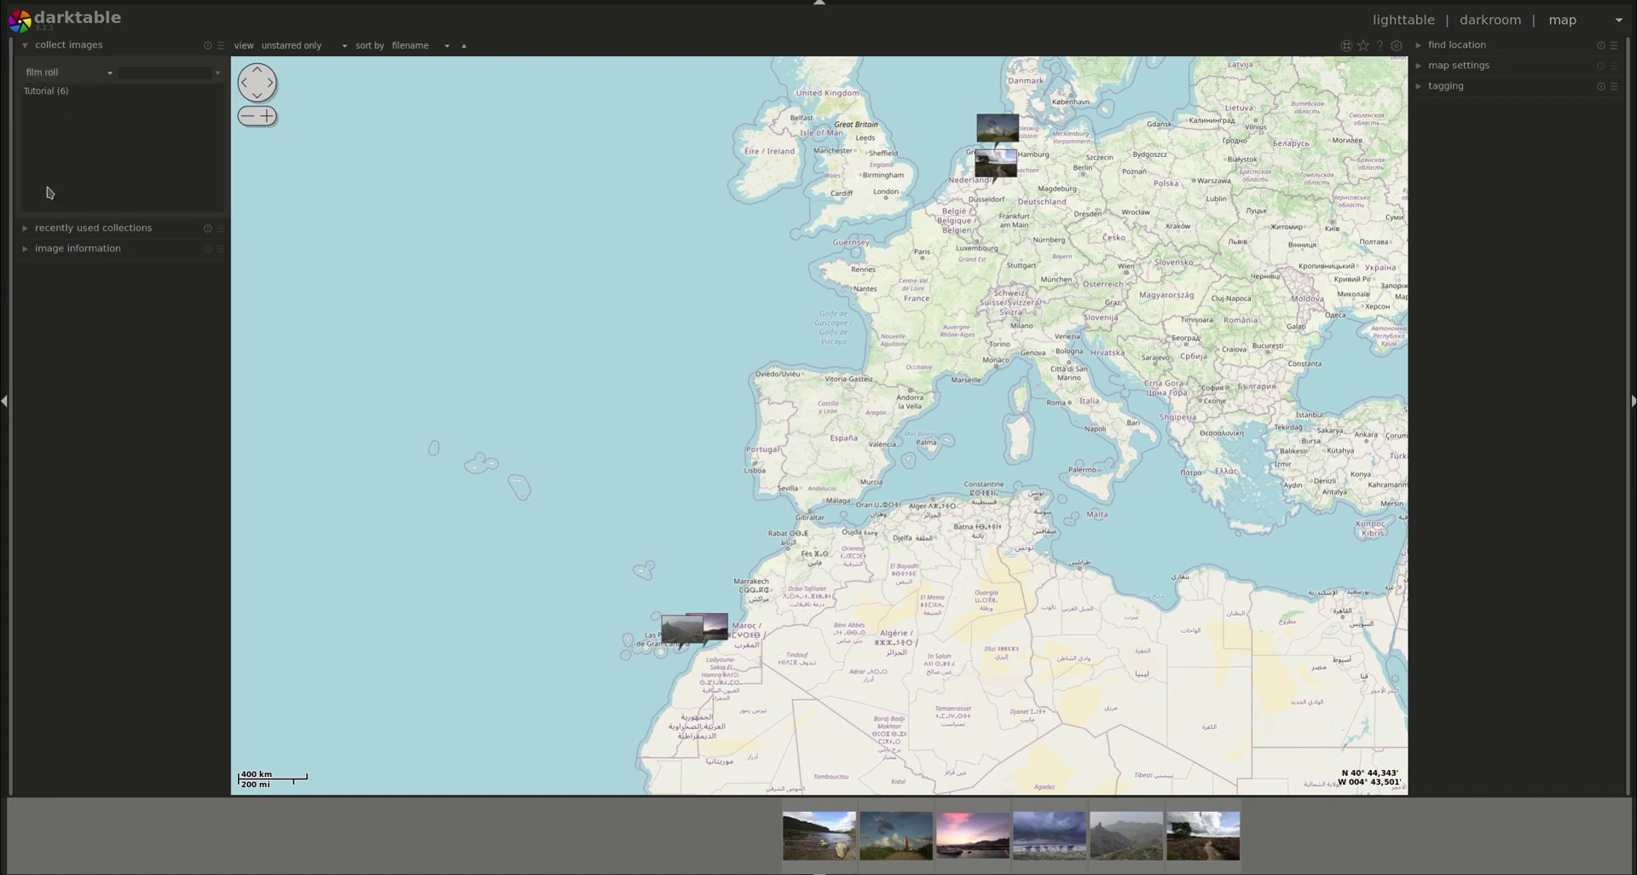
left_click(57, 229)
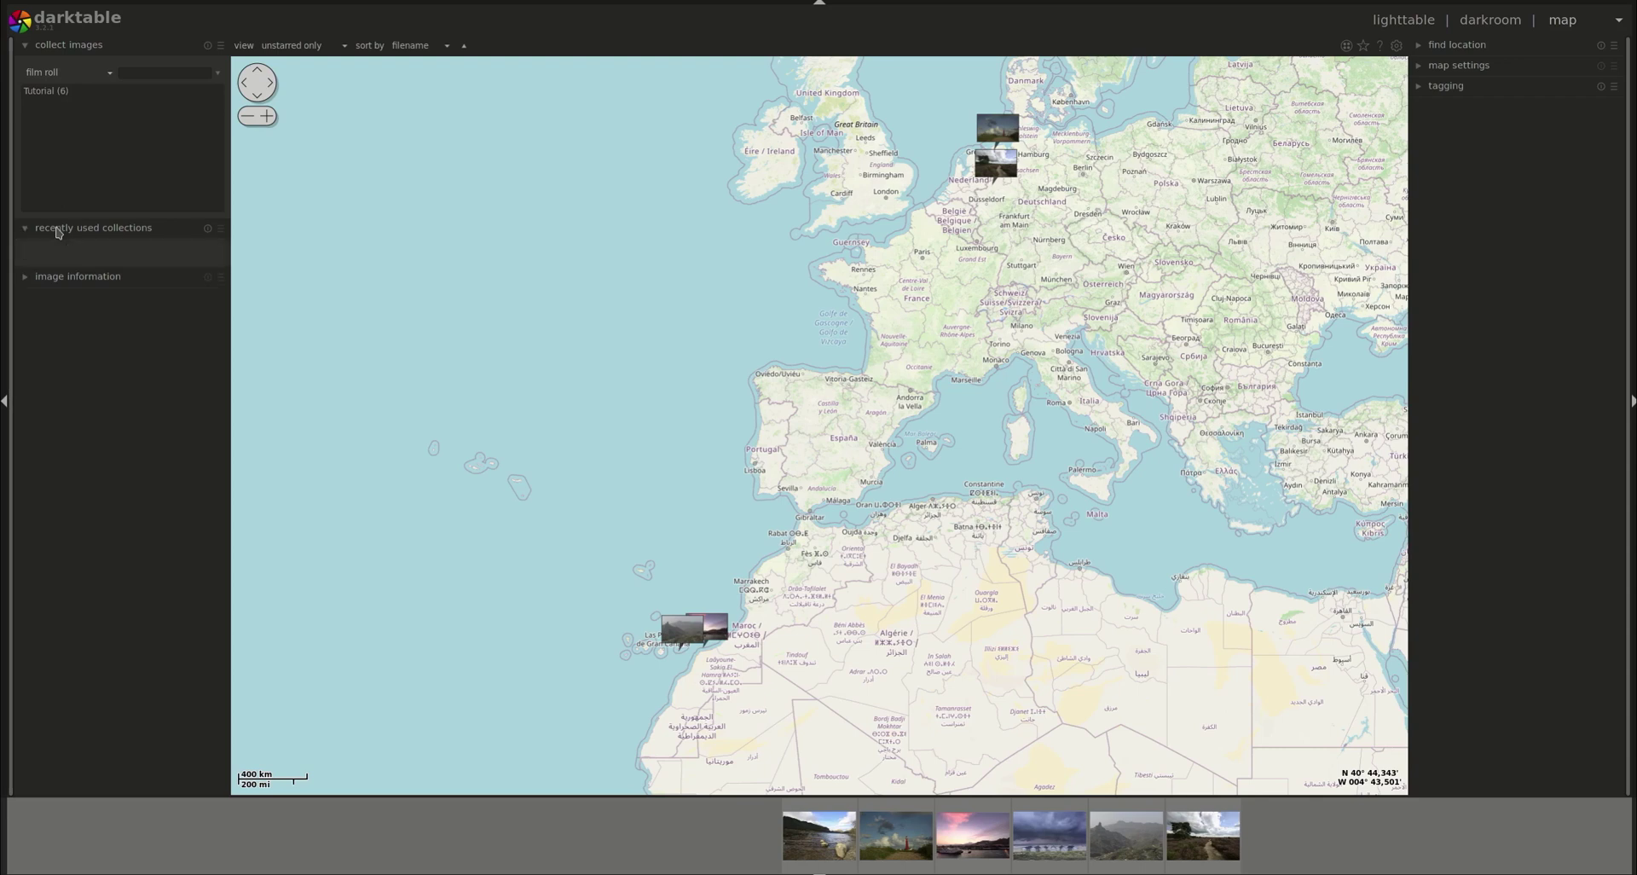
left_click(55, 278)
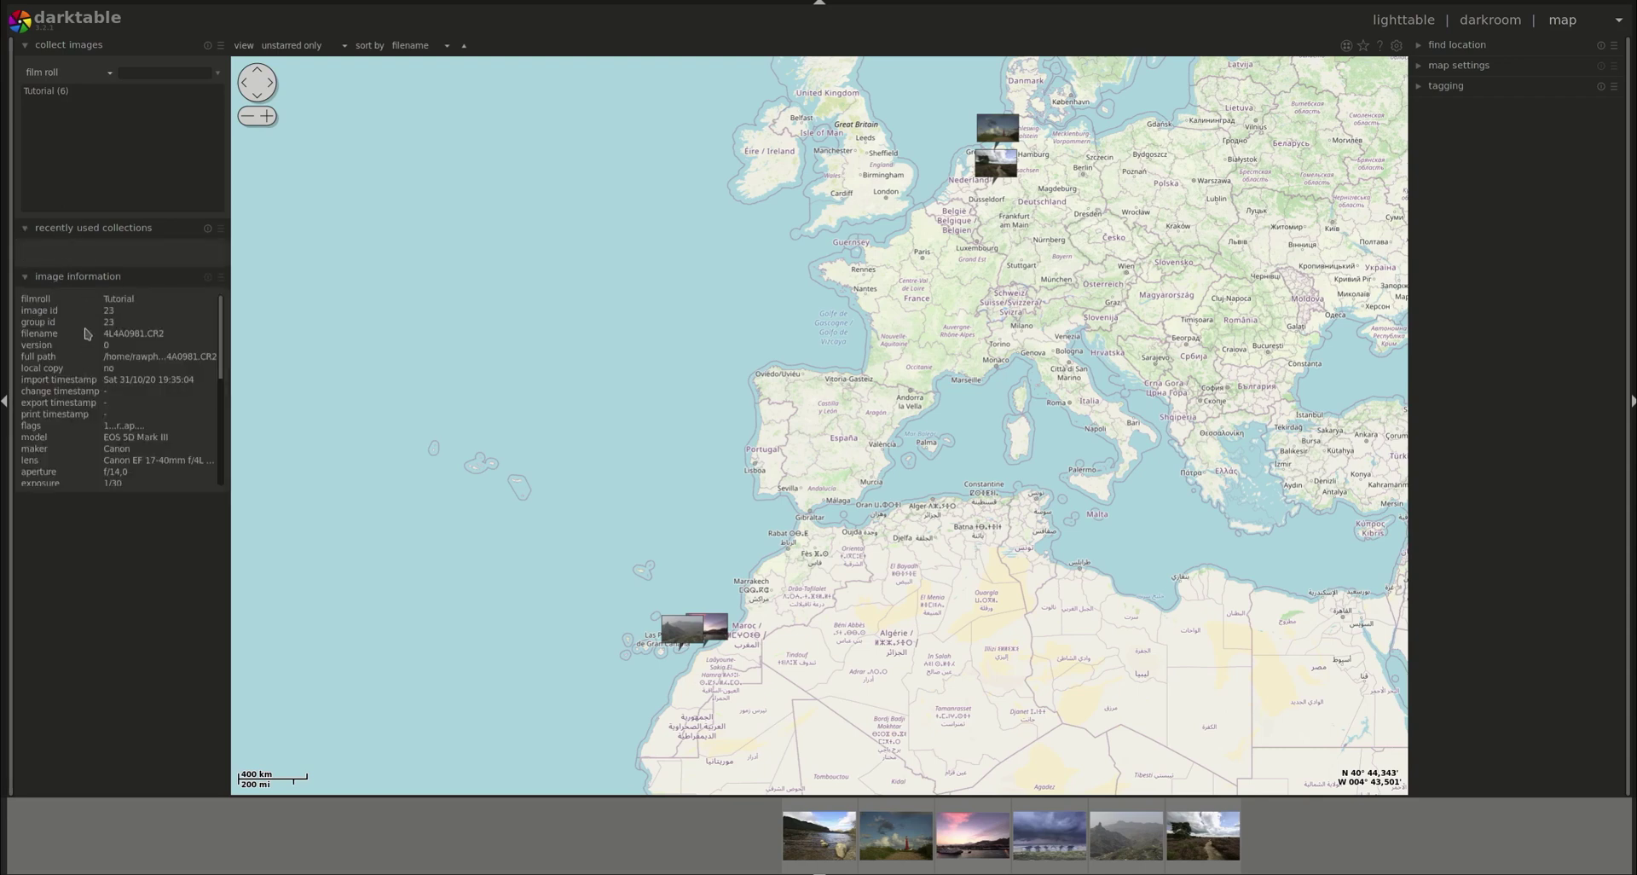
left_click(91, 276)
left_click(99, 231)
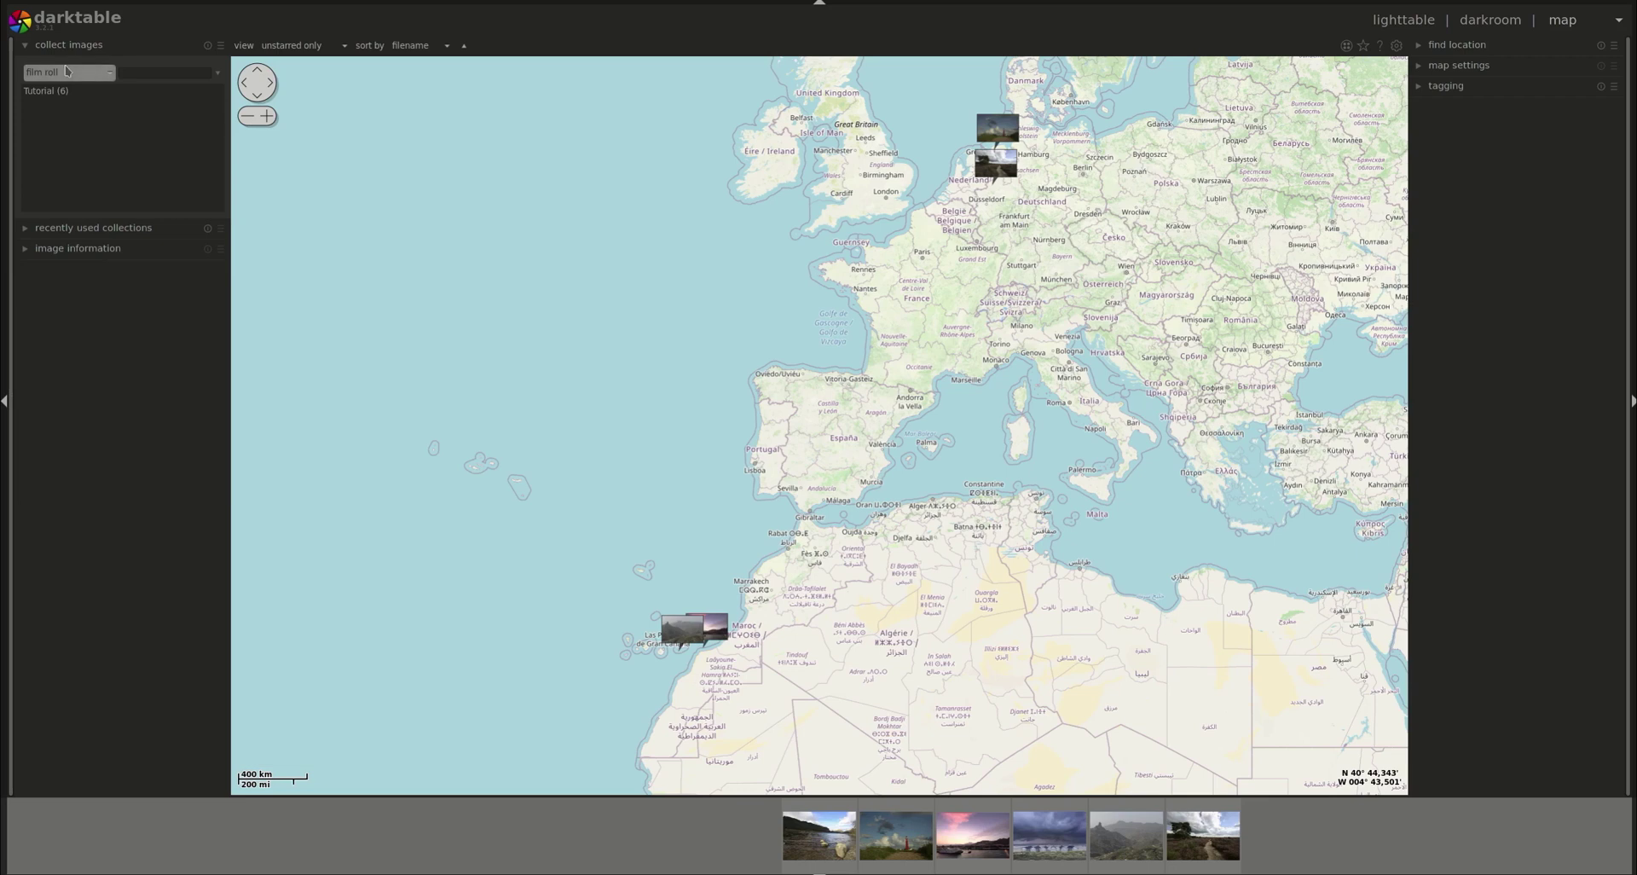
left_click(68, 46)
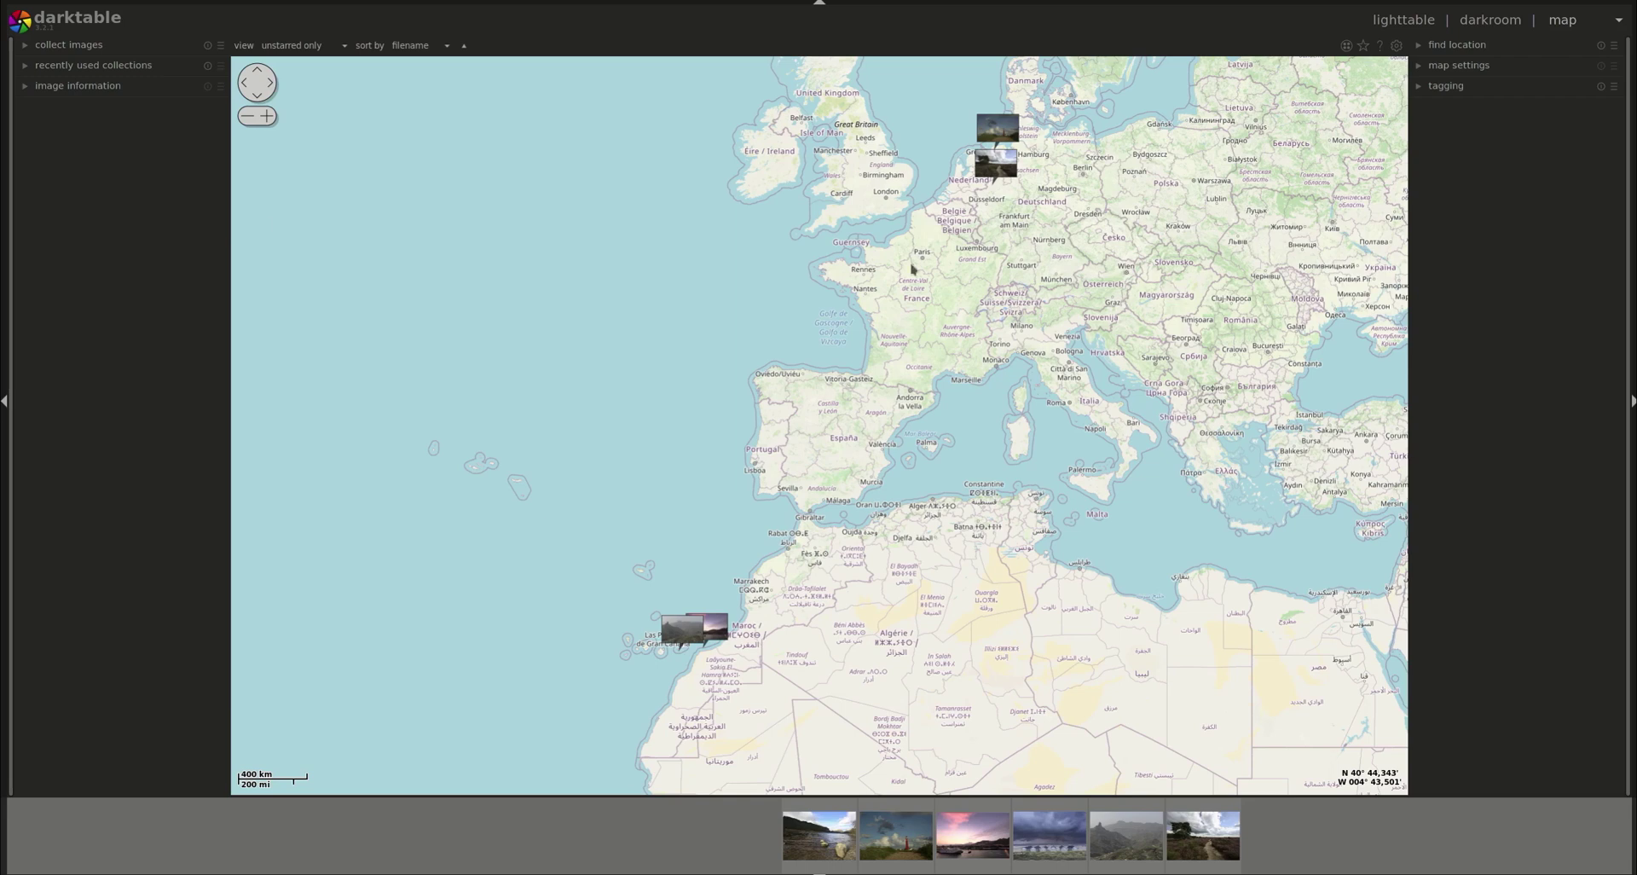
Search for the location 'paris' and jump the map to Paris, France.
left_click_drag(1057, 323, 980, 376)
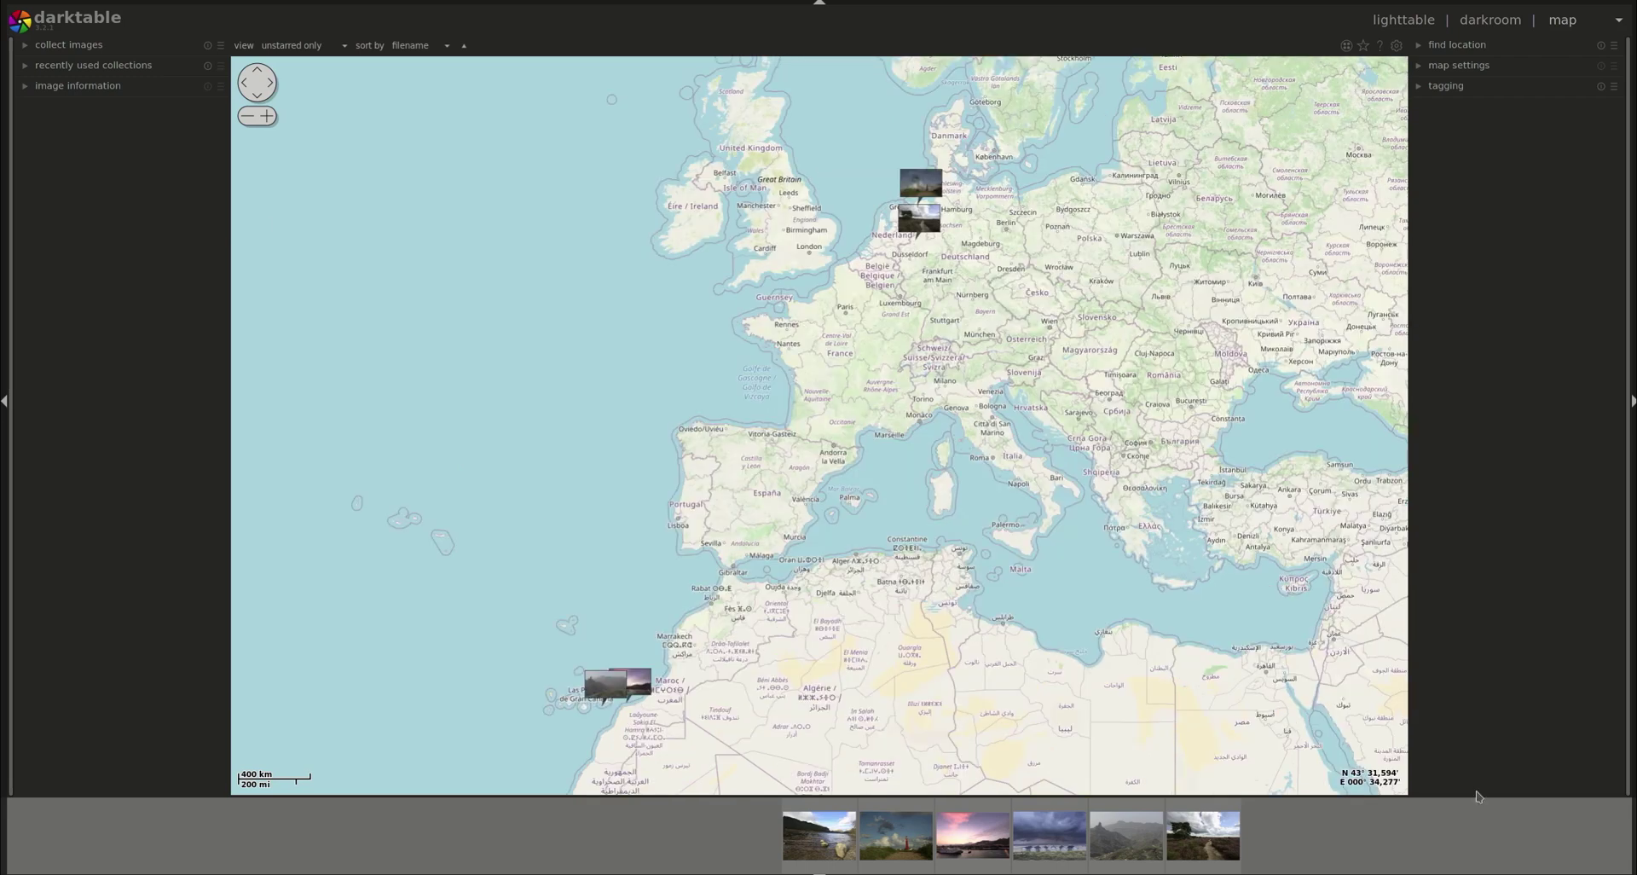
left_click(1440, 48)
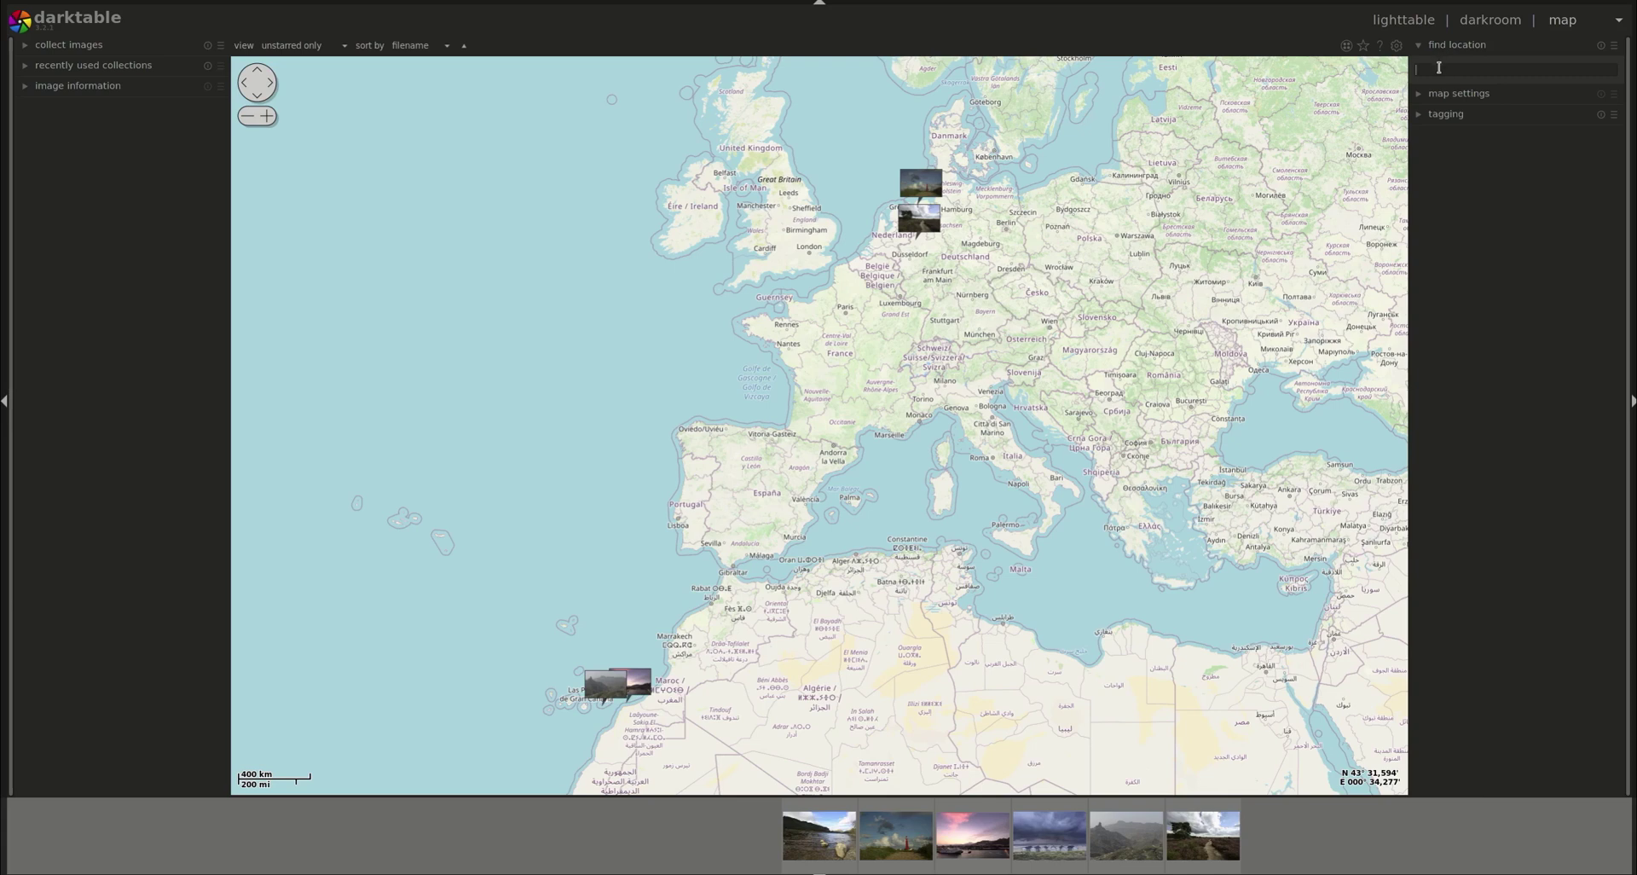
left_click(1438, 68)
type("paris")
key("Return")
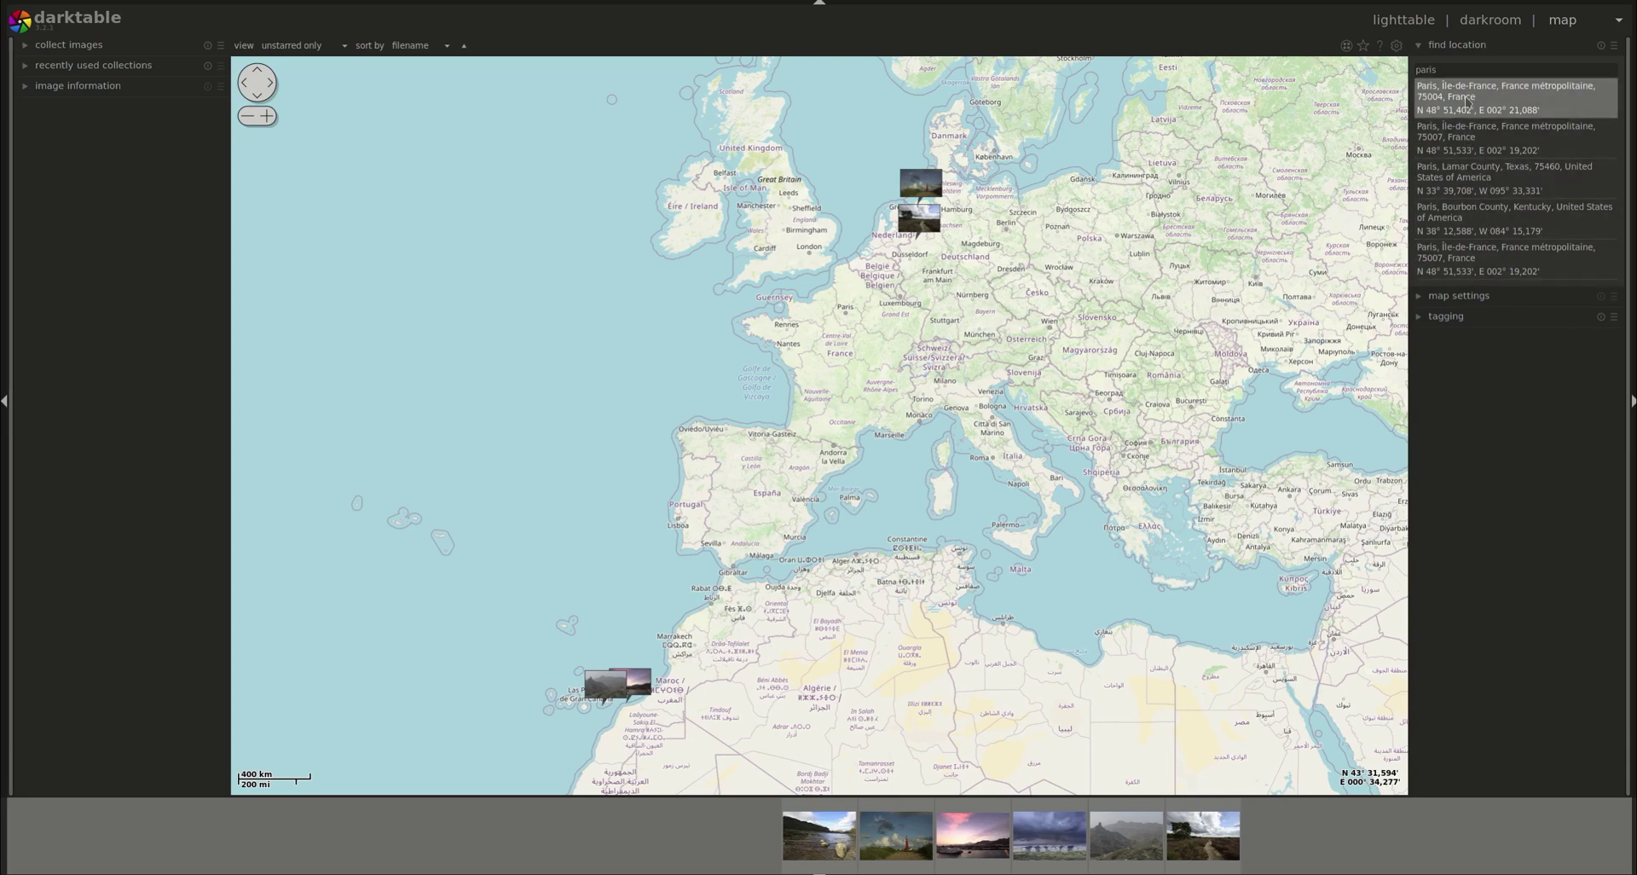
left_click(1465, 102)
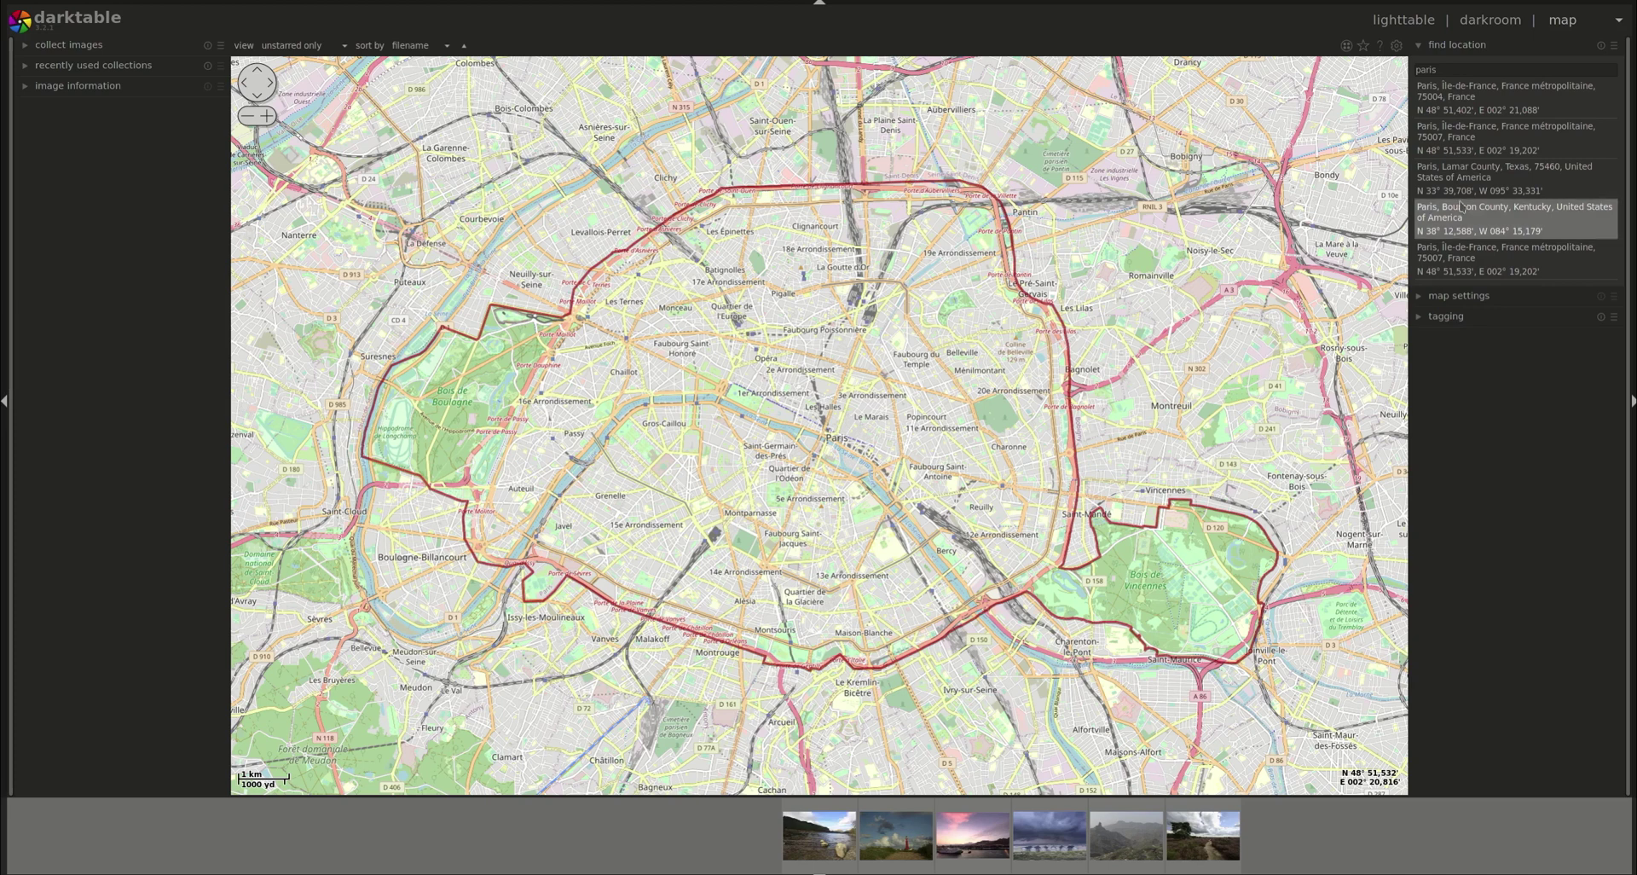
Clear the Paris search, collapse the find-location panel, and zoom out to western Europe.
left_click(1600, 45)
left_click(1473, 46)
scroll(977, 352, "down", 3)
scroll(978, 353, "down", 2)
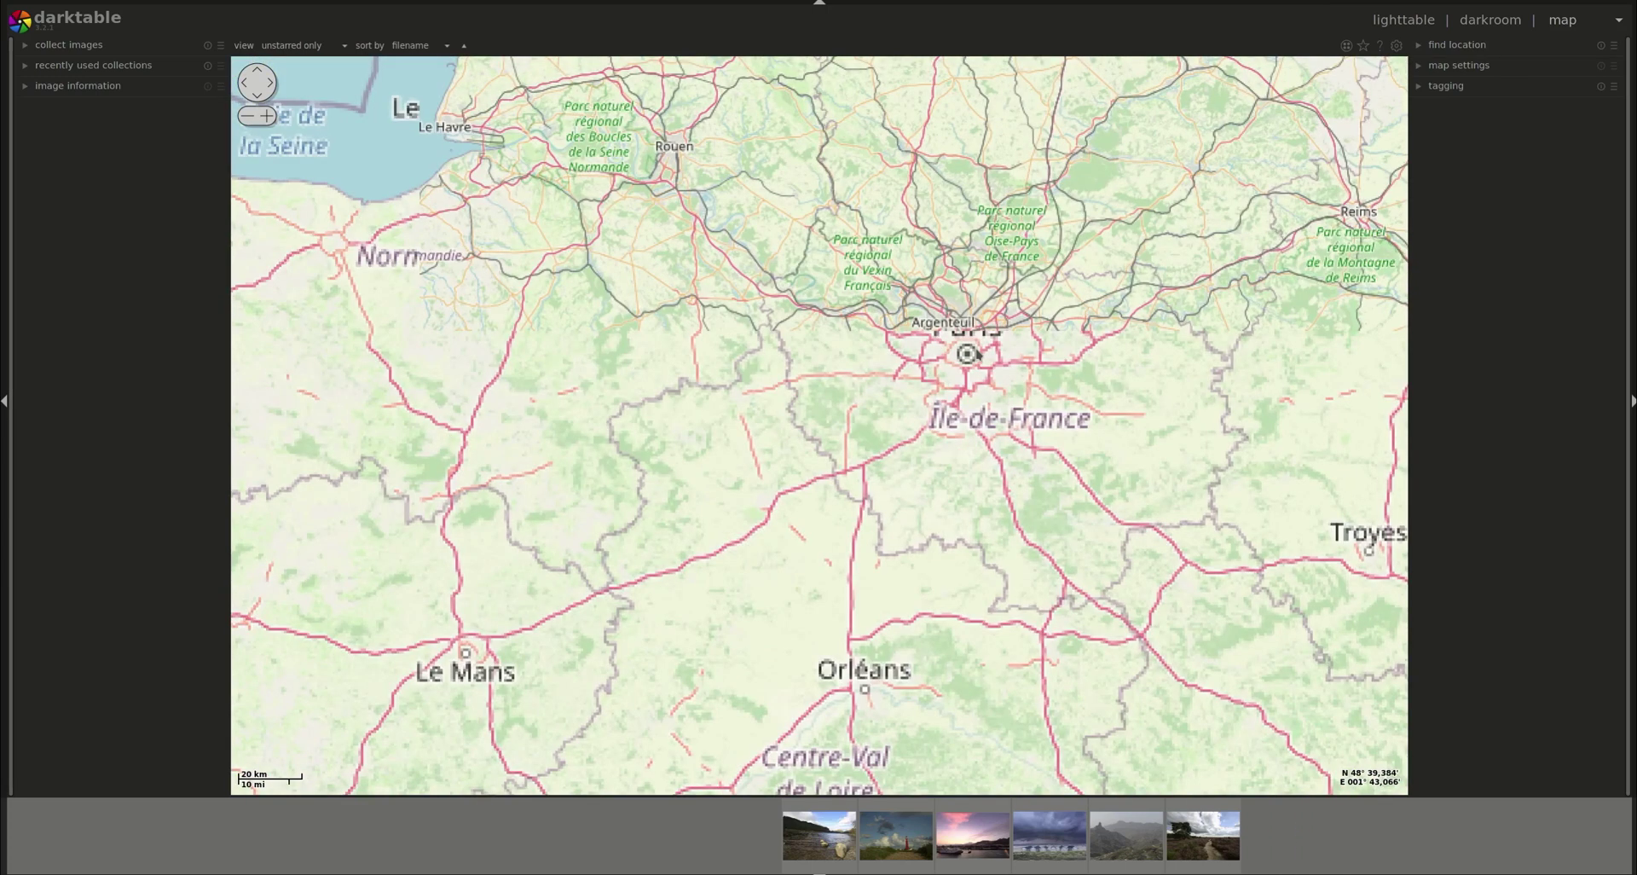
scroll(978, 353, "down", 2)
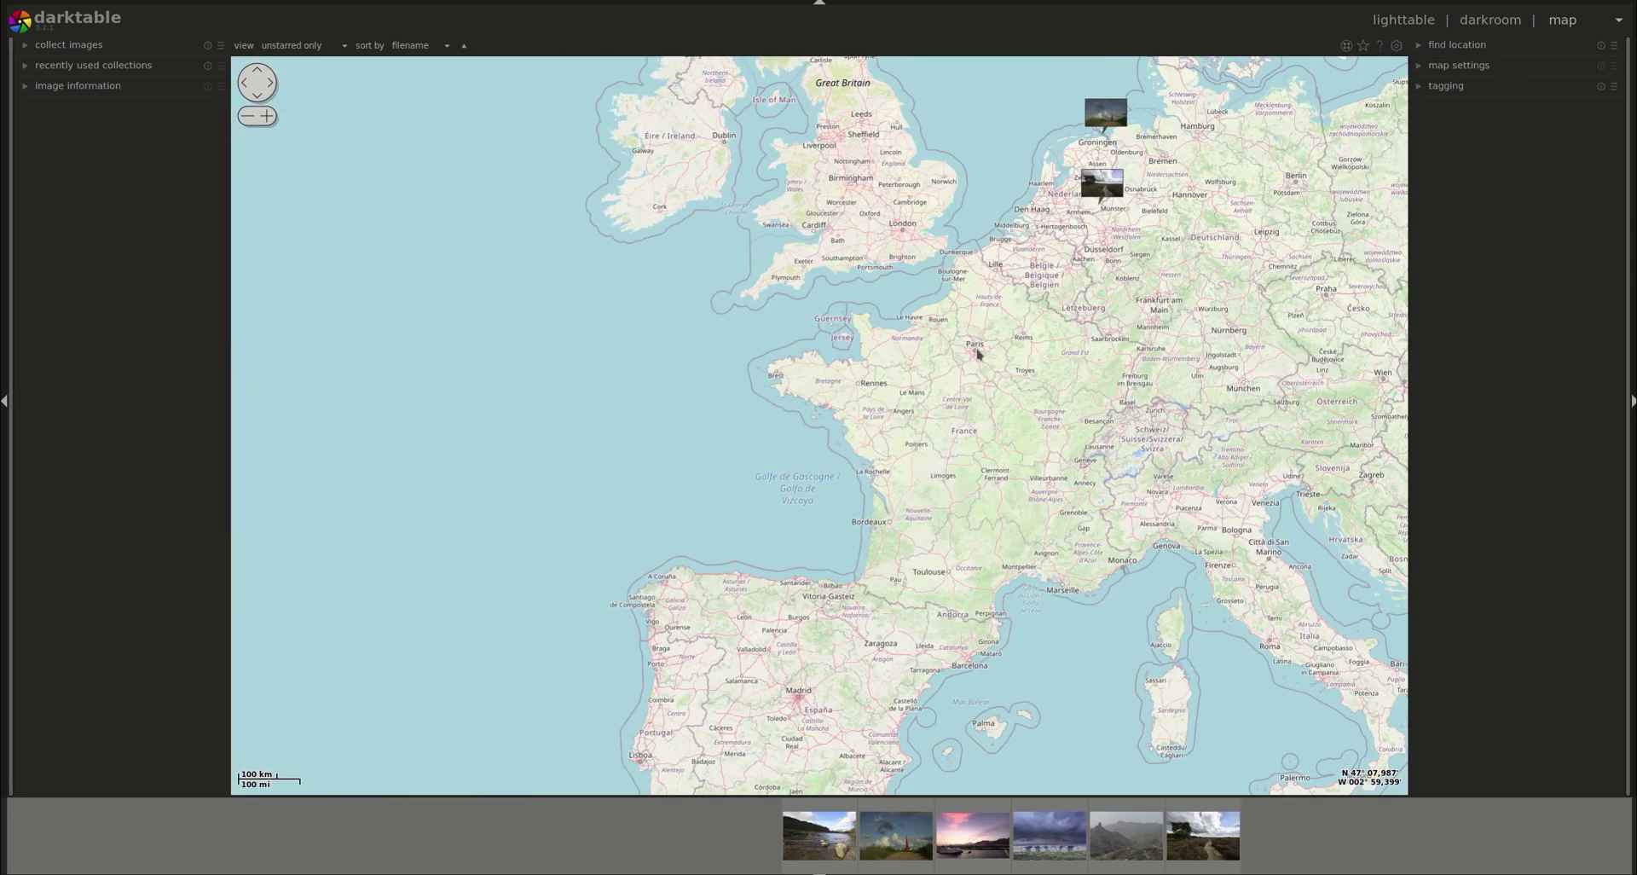
In map settings, preview the Maps-For-Free, OpenCycleMap and Public Transport map sources.
left_click(1469, 74)
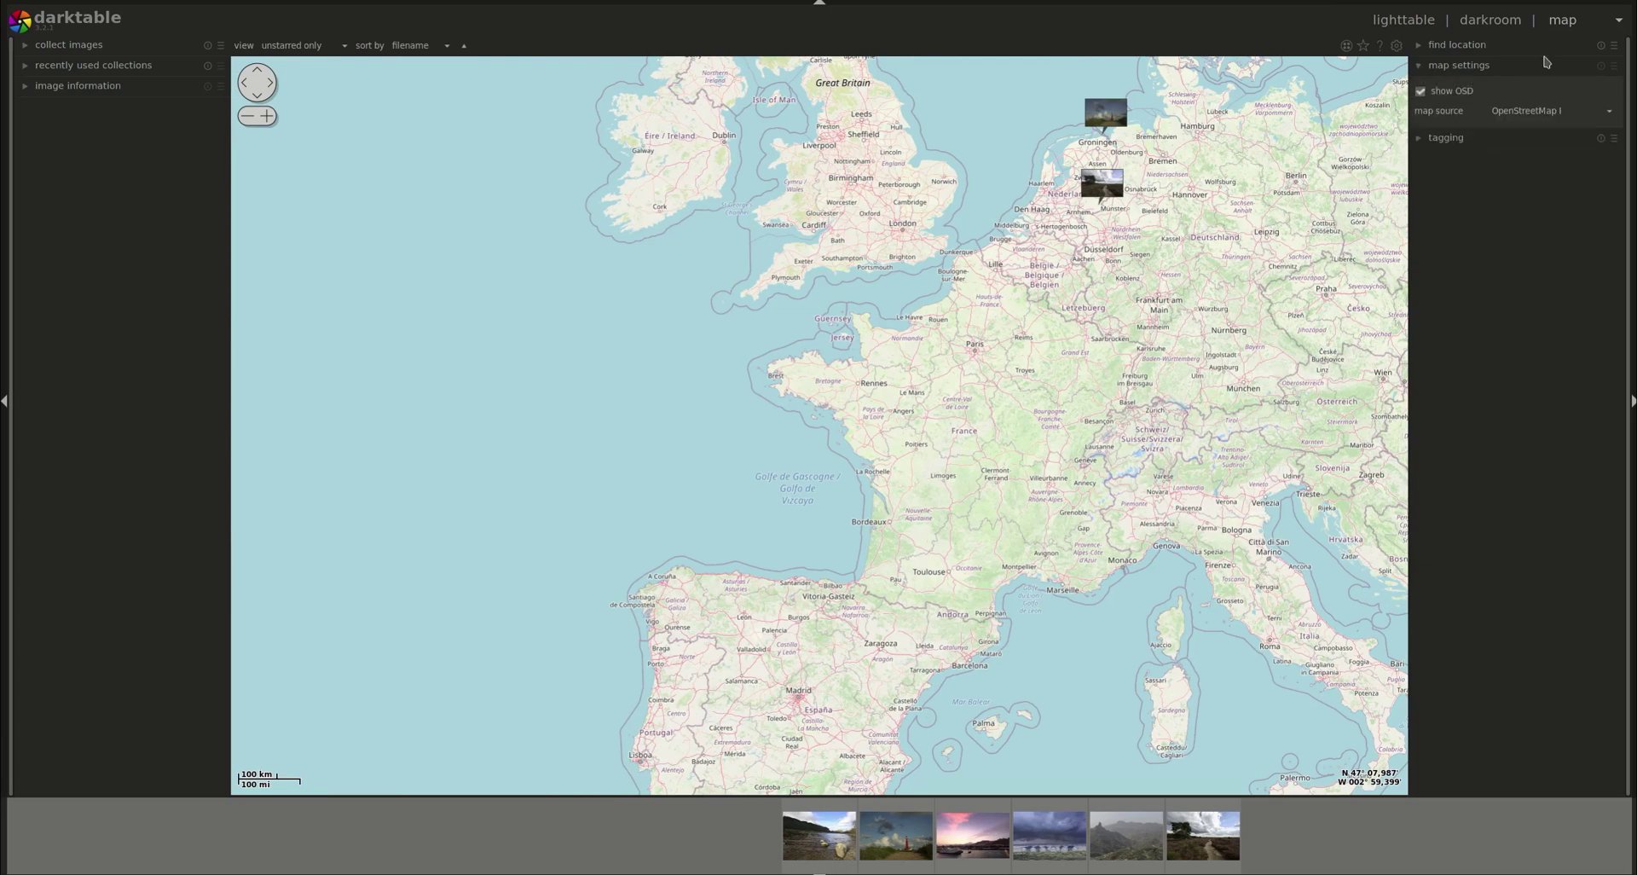
left_click(1610, 118)
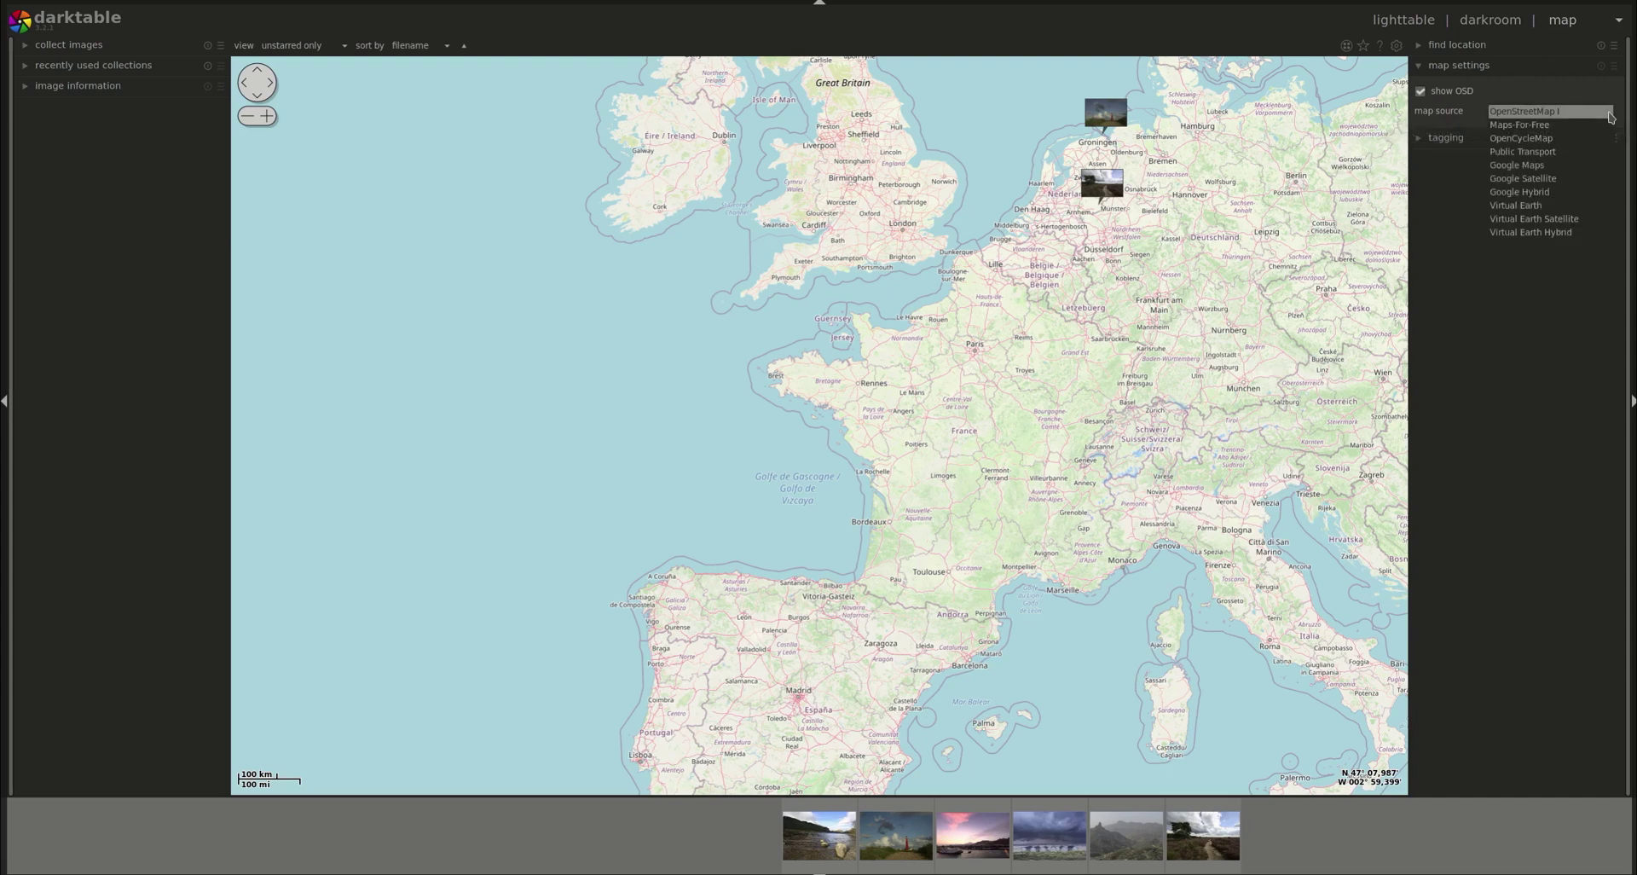
left_click(1553, 125)
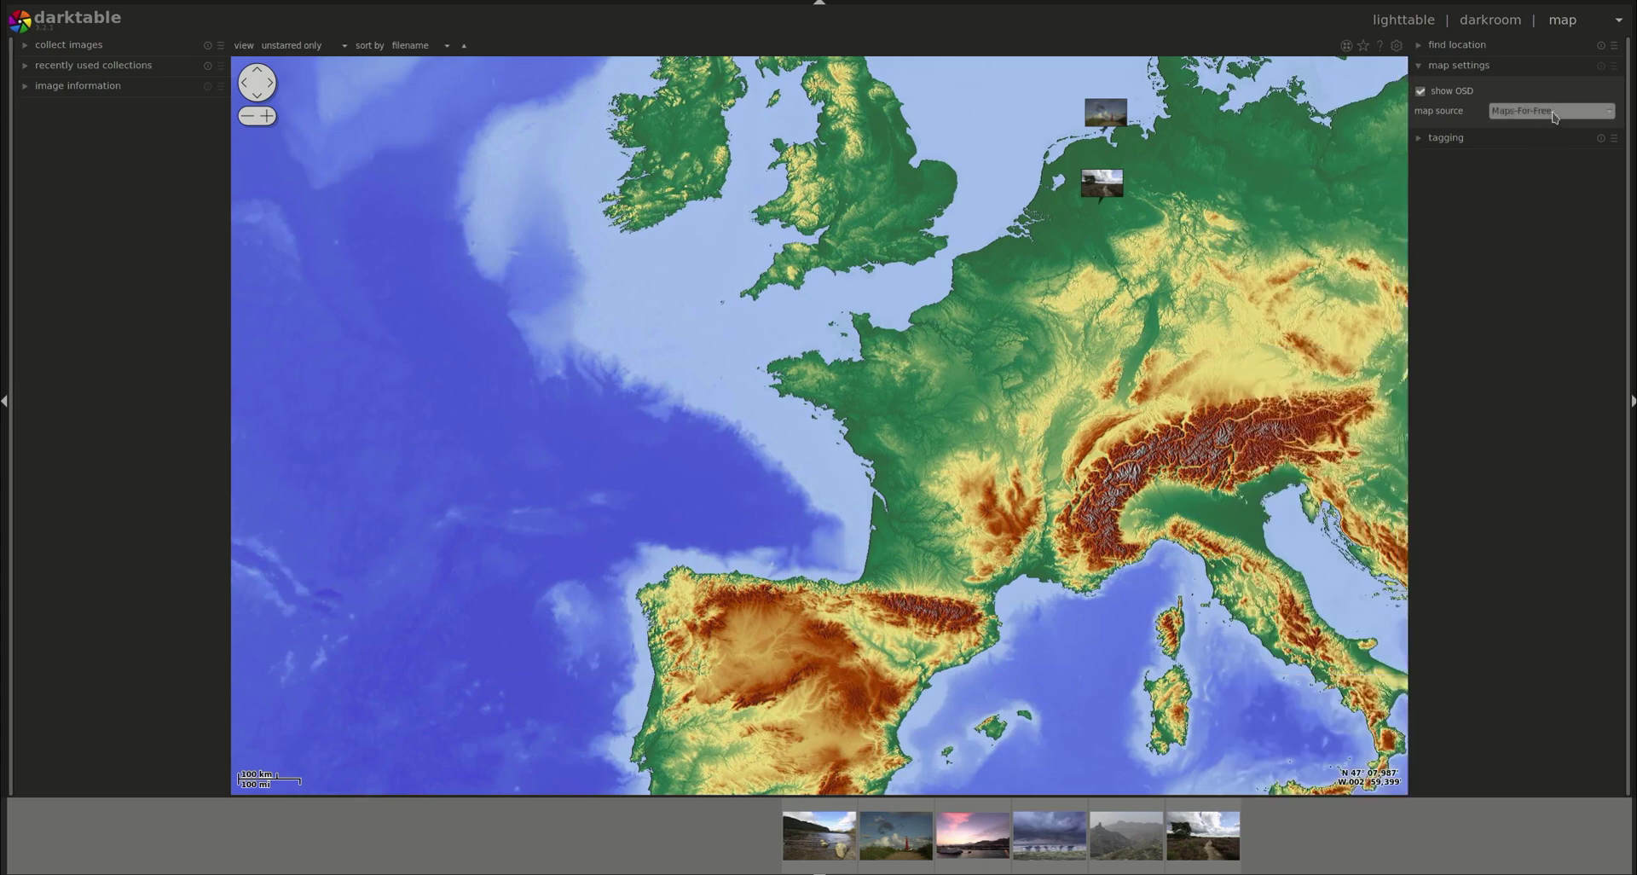
left_click(1553, 114)
left_click(1551, 125)
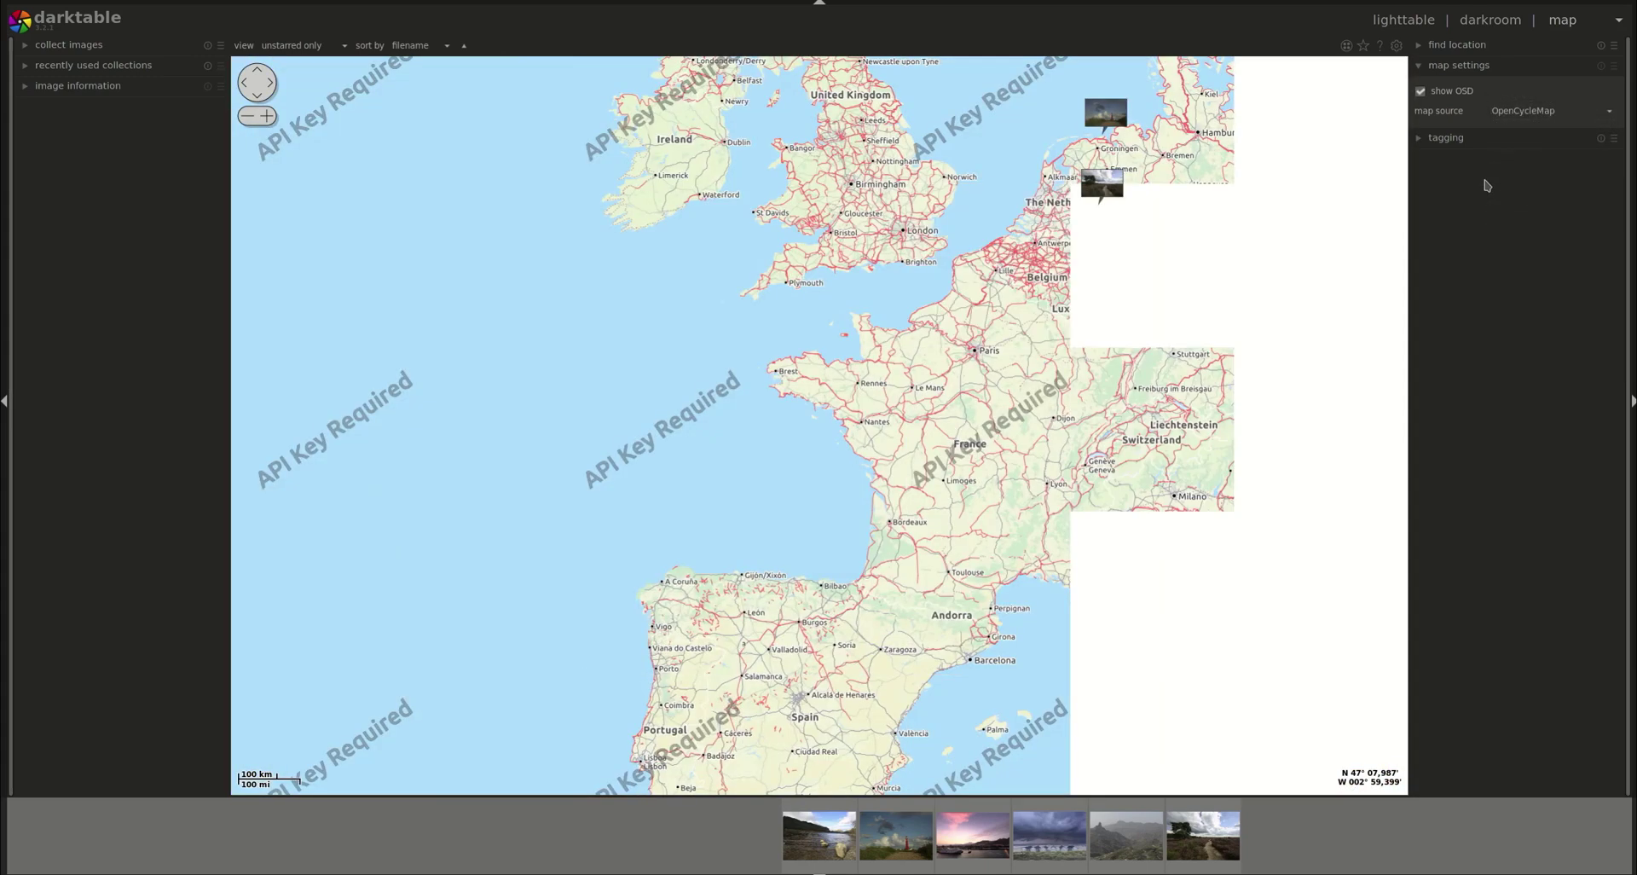
left_click(1551, 111)
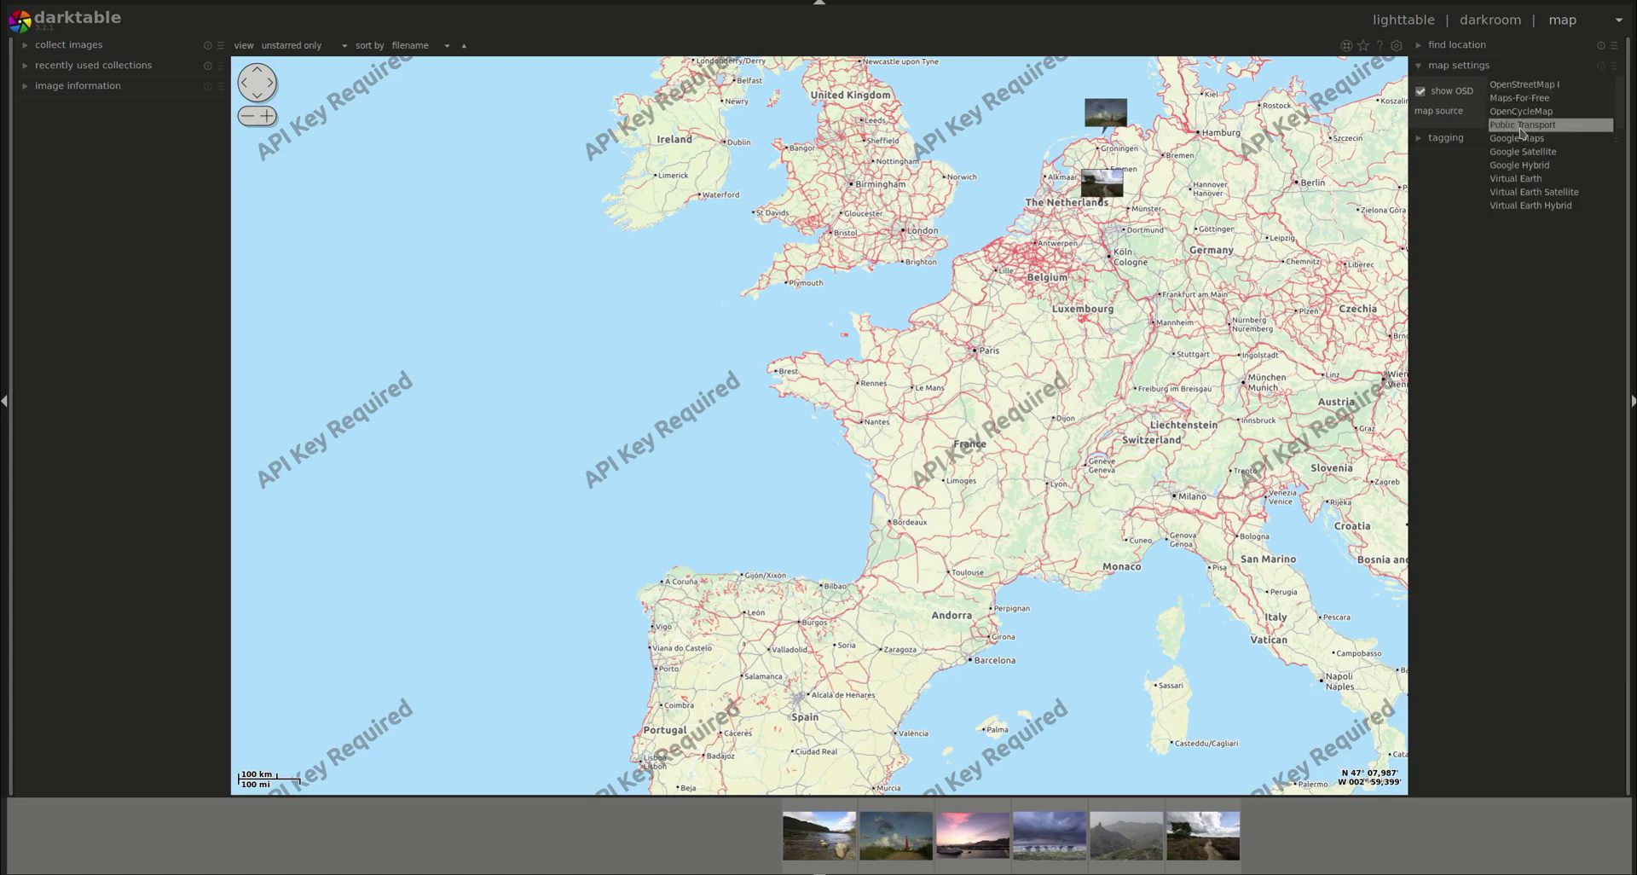
left_click(1534, 123)
Preview Google Maps, Google Satellite and Google Hybrid, revert to OpenStreetMap, then expand tagging.
left_click(1535, 115)
left_click(1526, 125)
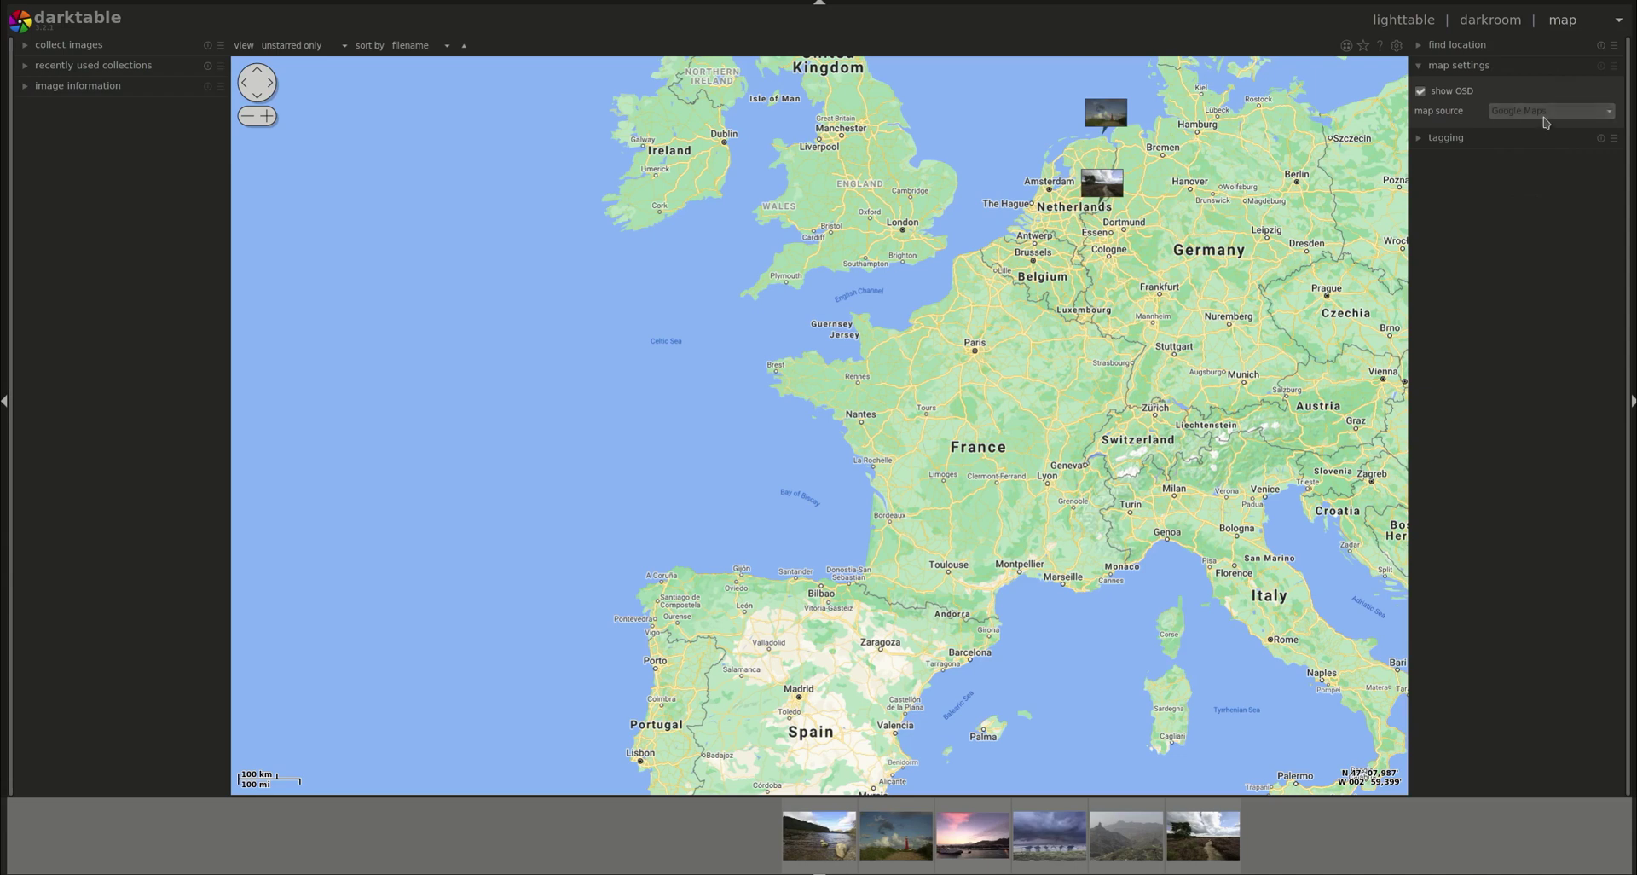
left_click(1541, 113)
left_click(1541, 126)
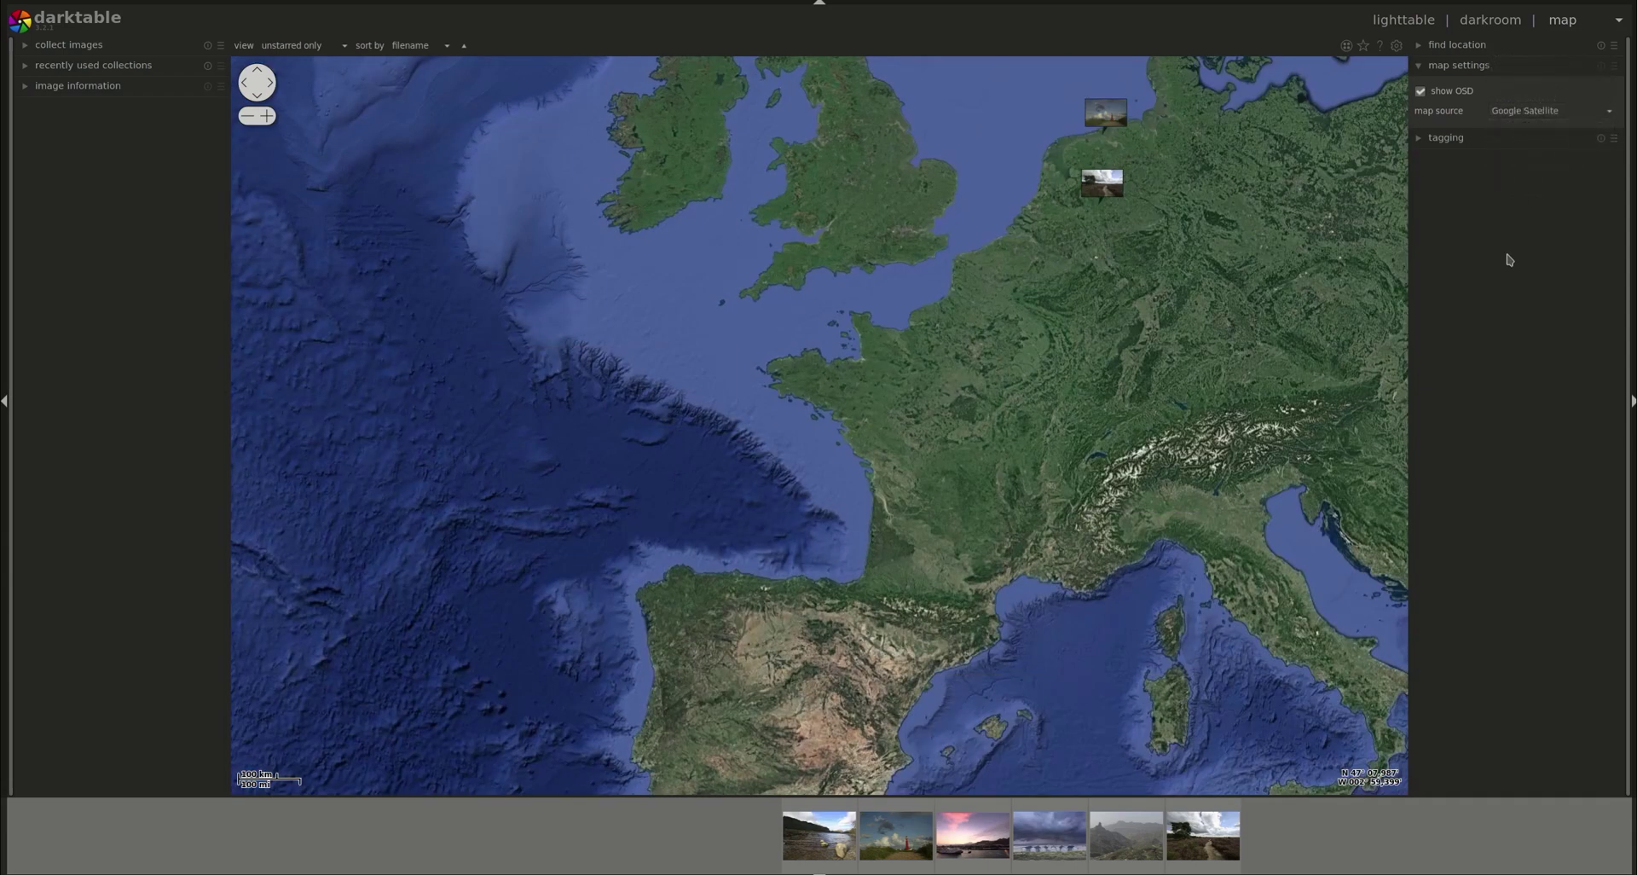
left_click(1547, 113)
left_click(1548, 124)
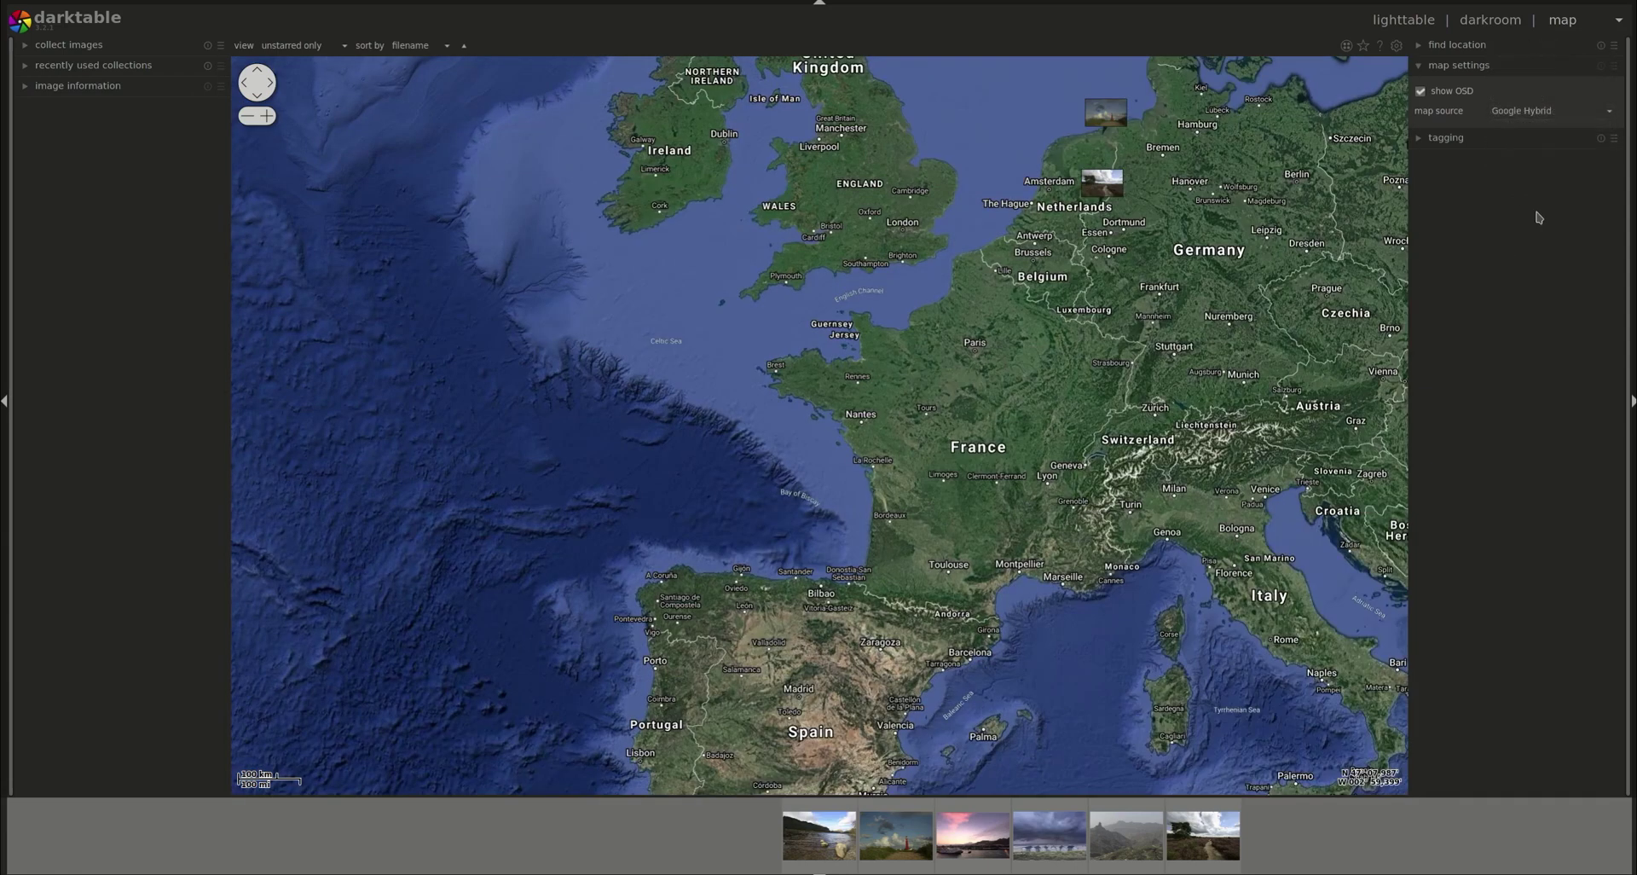
left_click(1555, 113)
left_click(1535, 31)
left_click(1479, 65)
left_click(1450, 92)
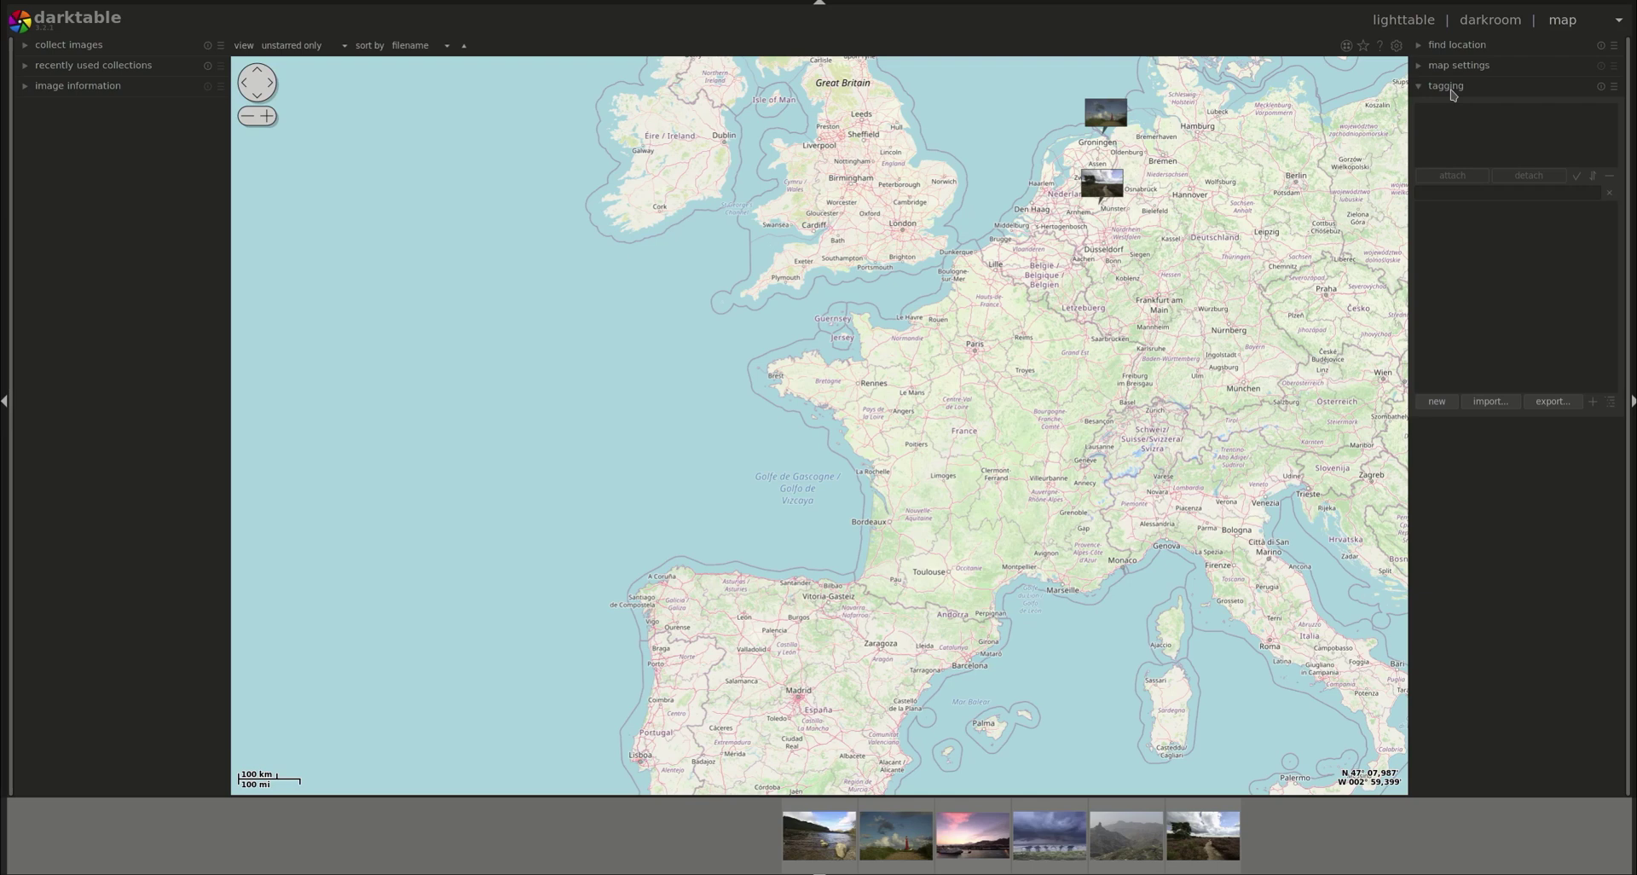
Collapse the tagging module on the OpenStreetMap view.
left_click(1450, 88)
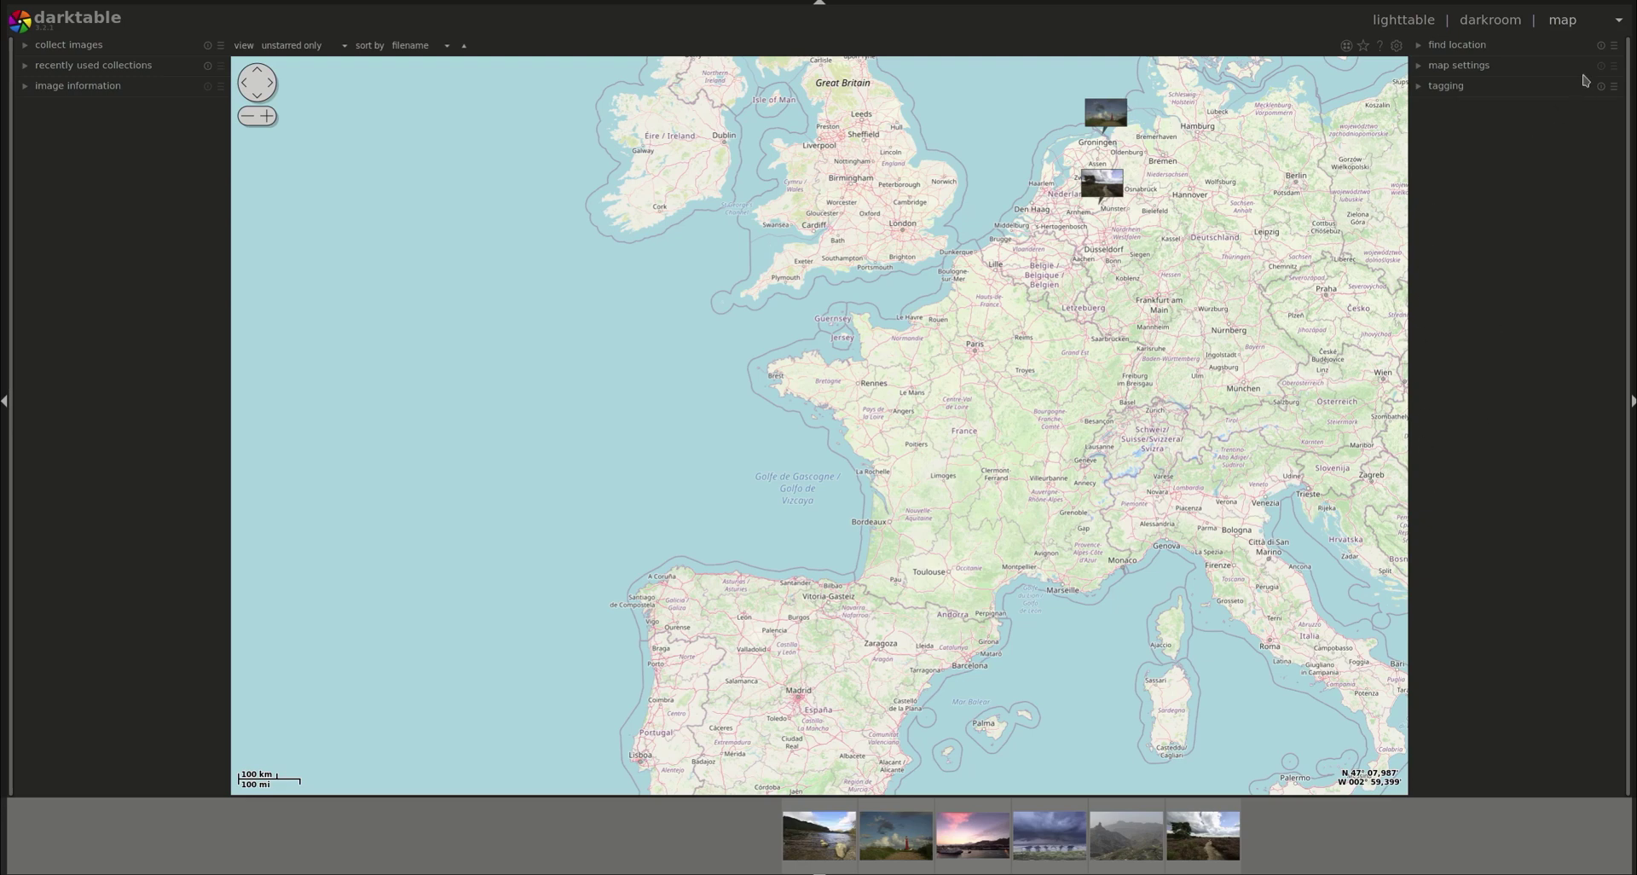
Open the other-views list to start the slideshow of the collection.
left_click(1600, 23)
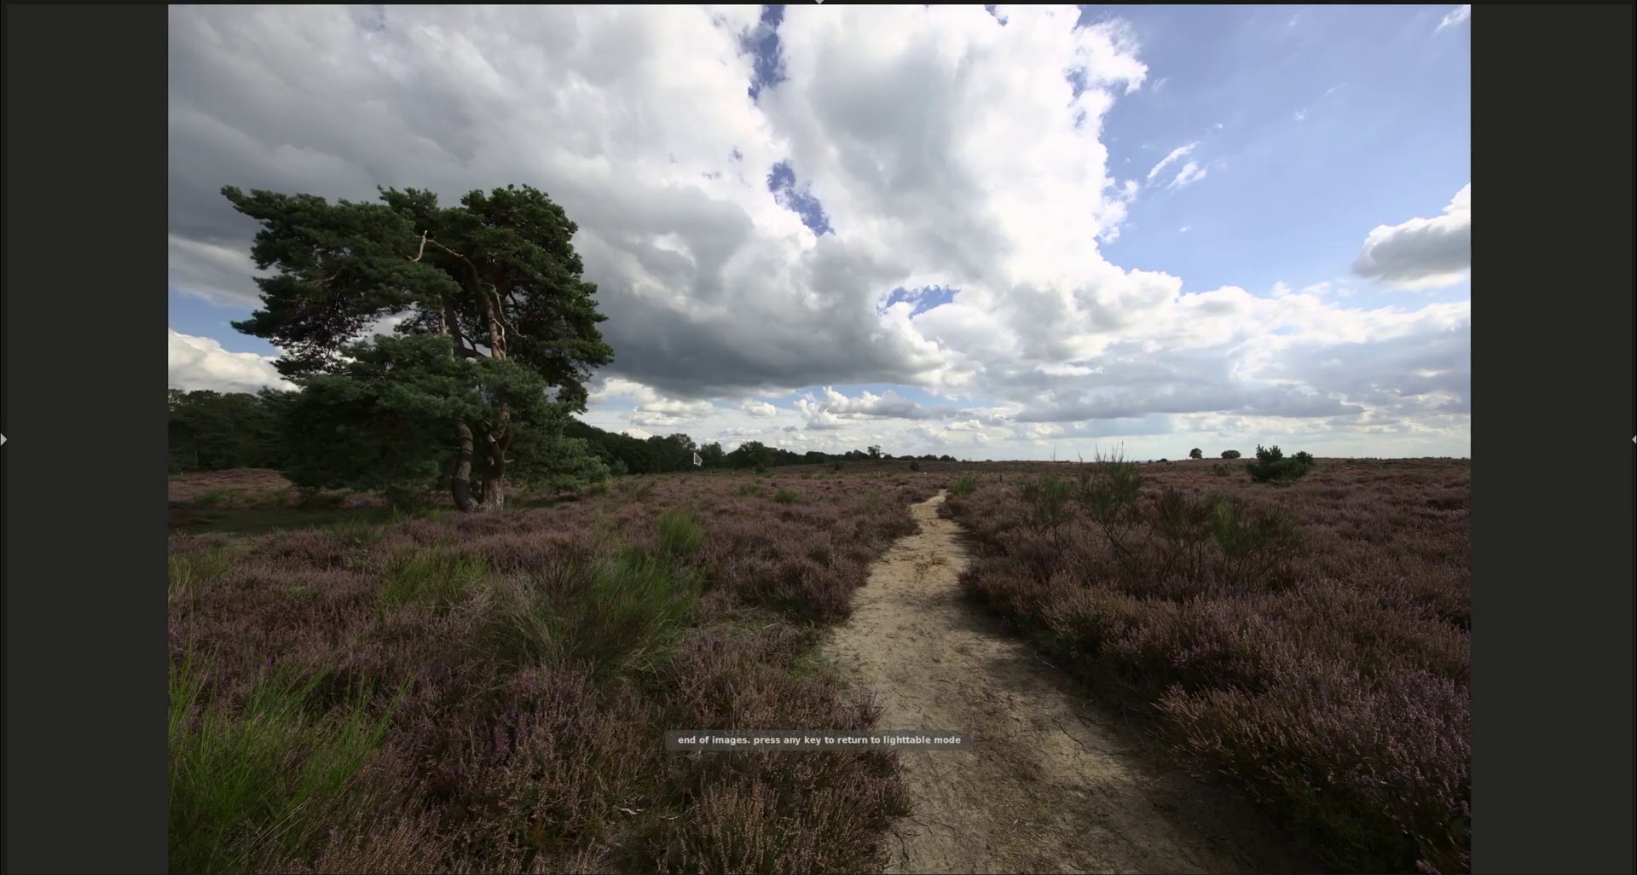
Step back one slideshow image, then open the other-views list from the lighttable.
key("Left")
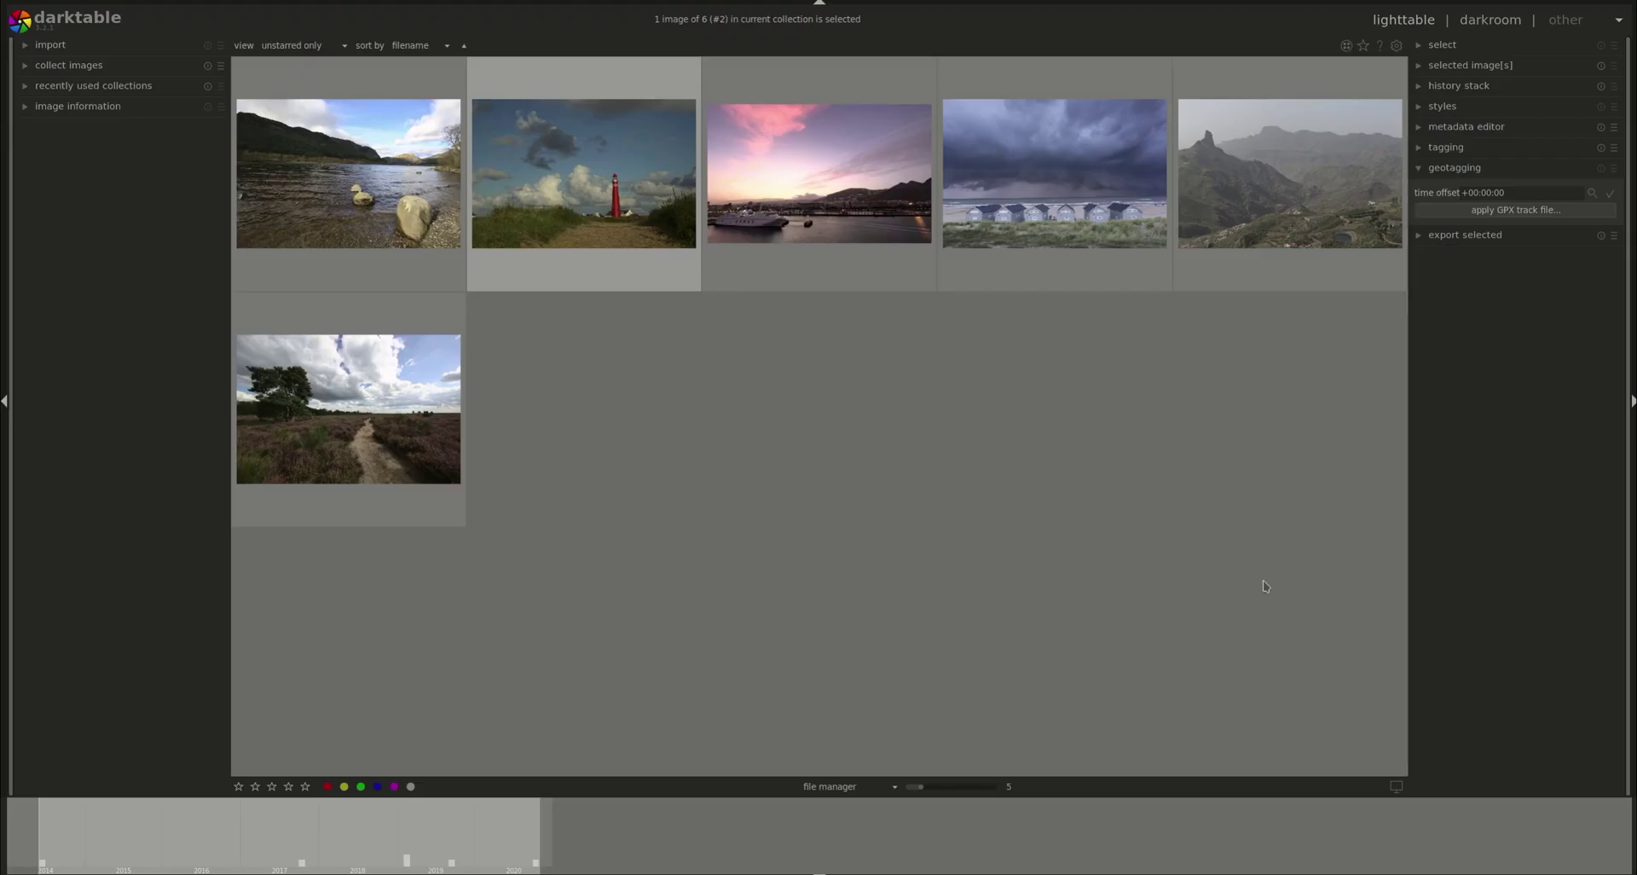
left_click(1593, 22)
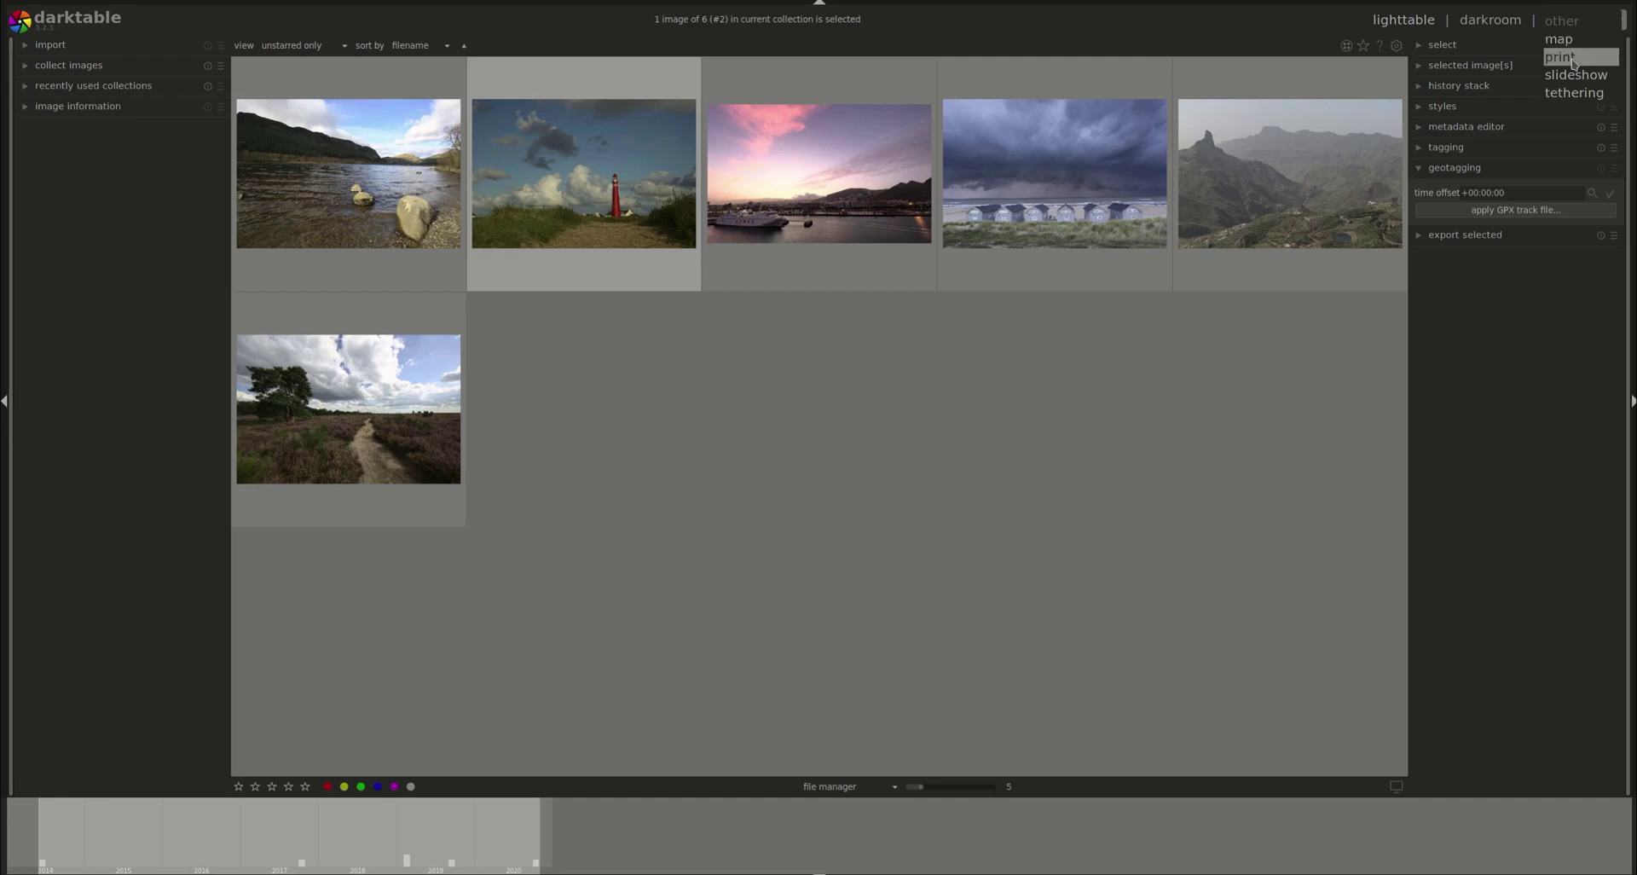
Switch to the print view and briefly expand, then collapse, the collect images panel.
left_click(1573, 58)
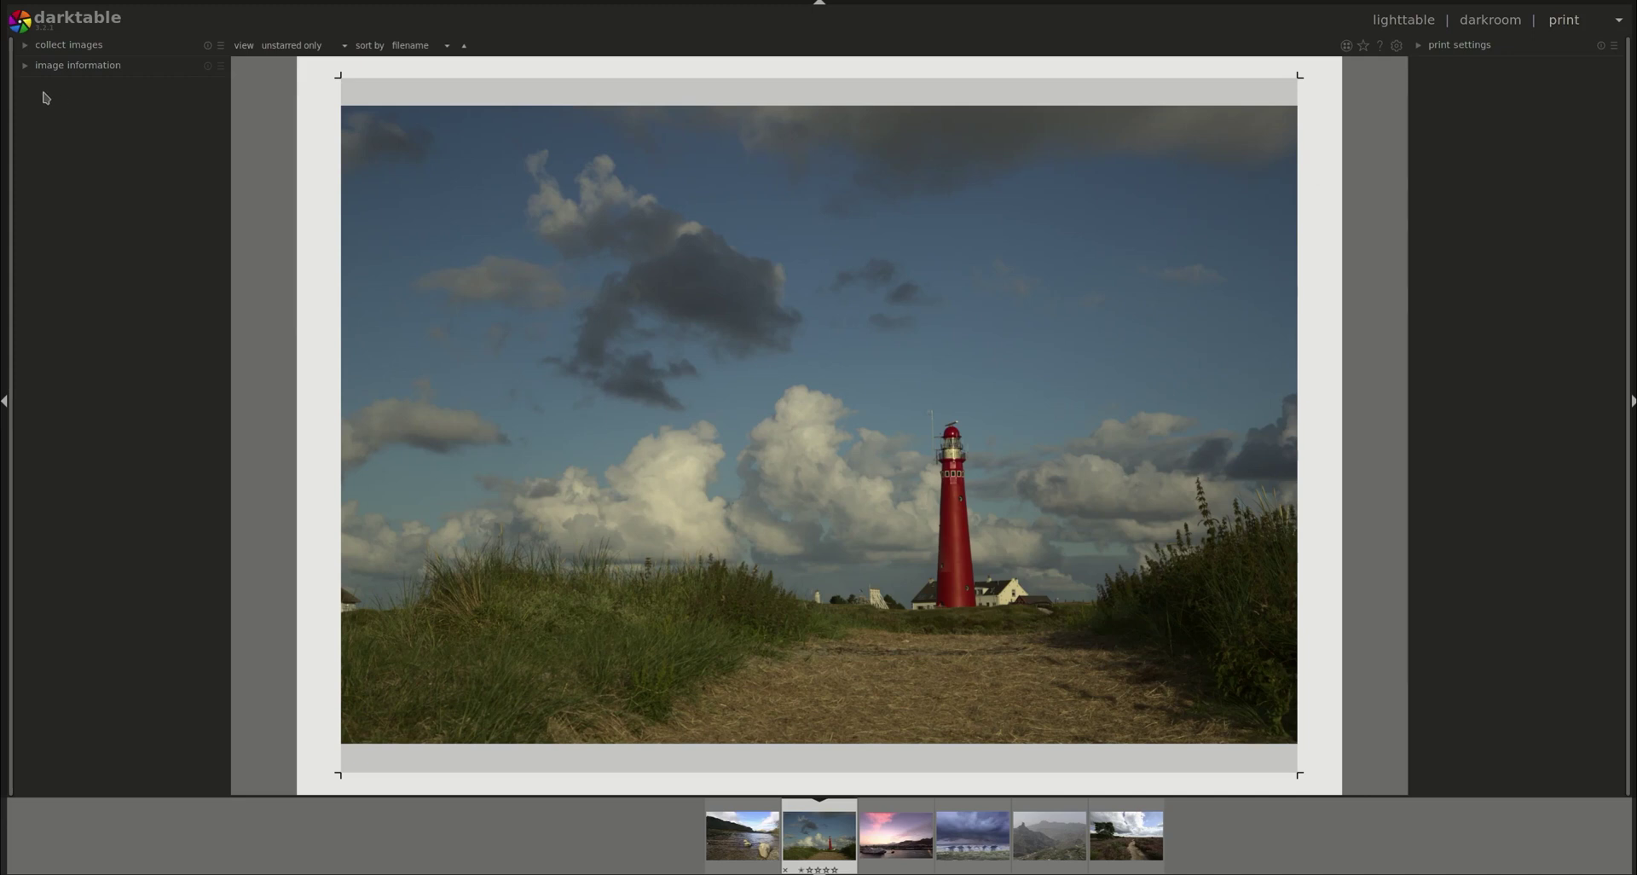
left_click(68, 46)
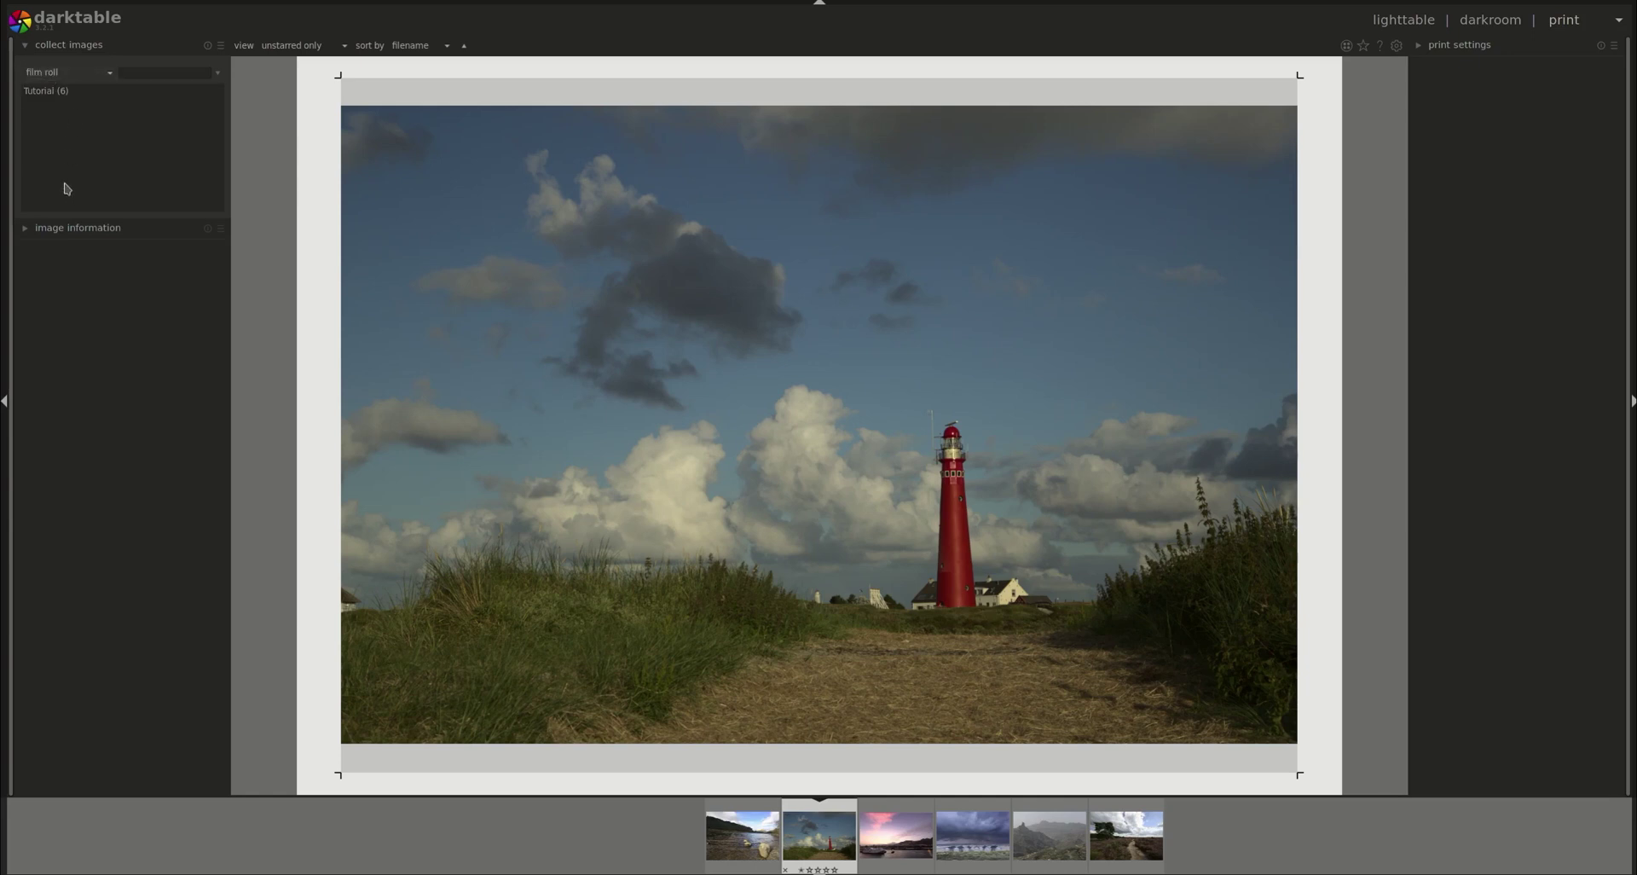
left_click(75, 49)
Expand and collapse image information, then show the print settings panel.
left_click(104, 68)
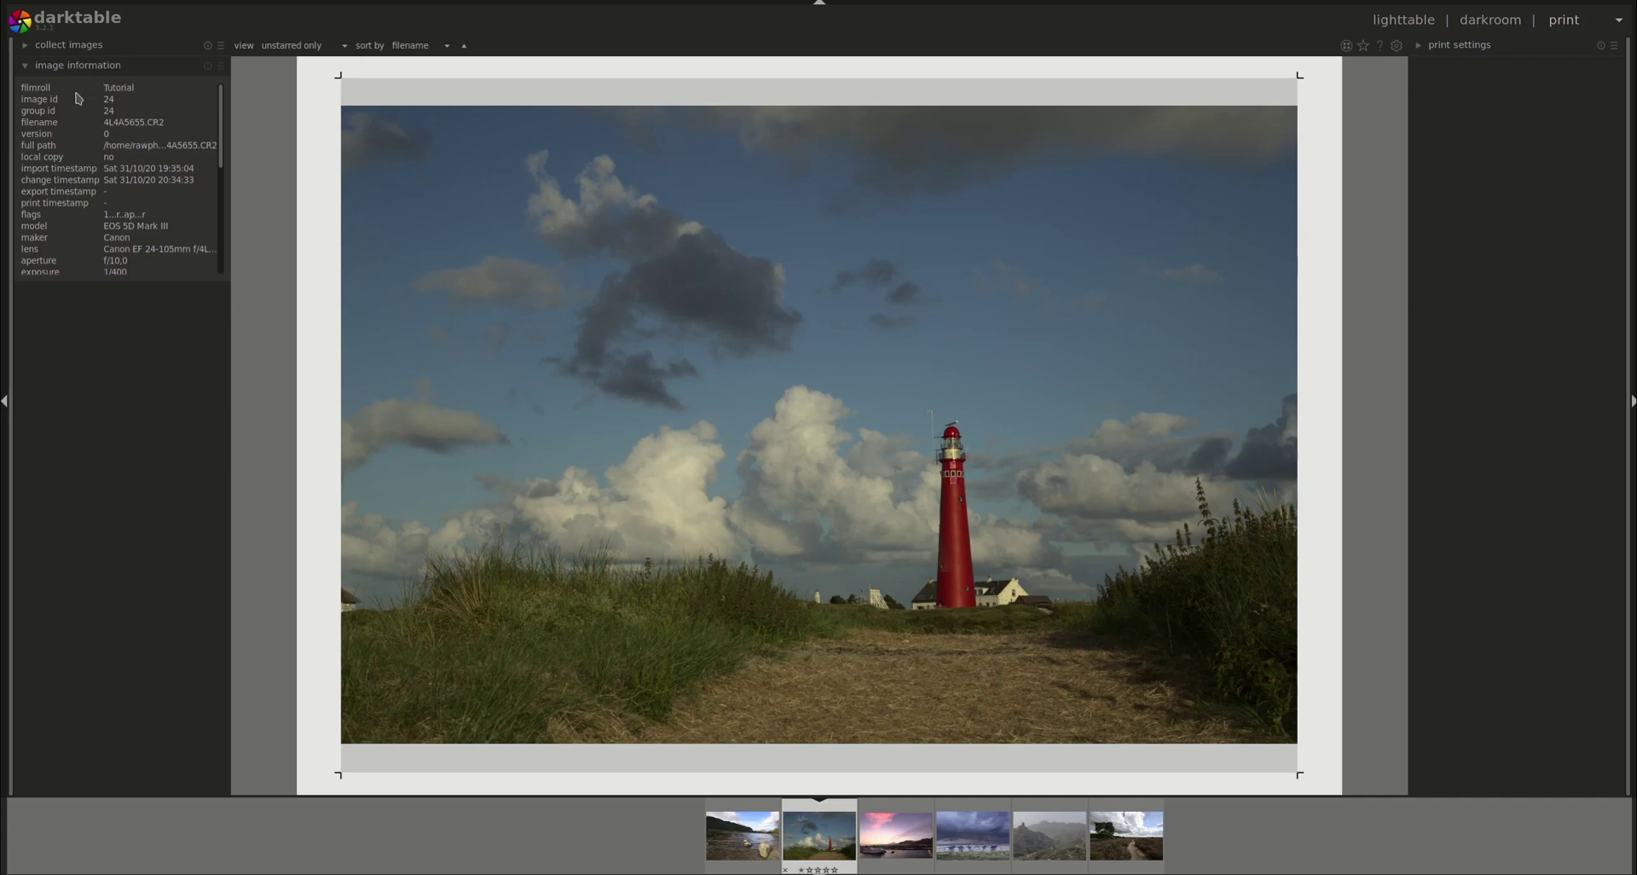
left_click(79, 66)
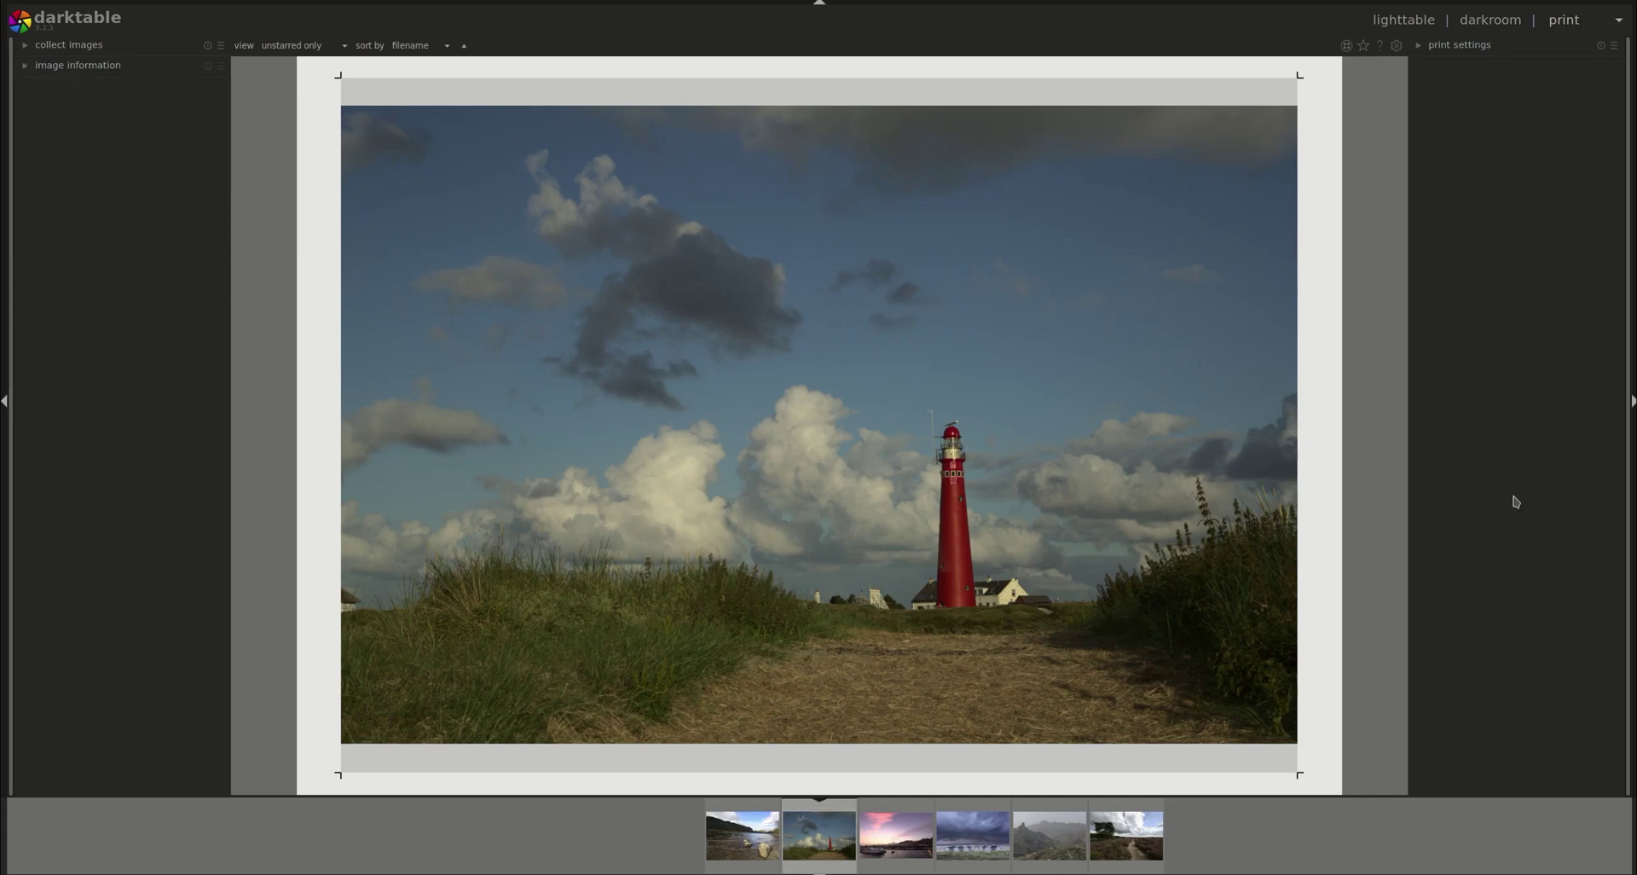
left_click(1459, 46)
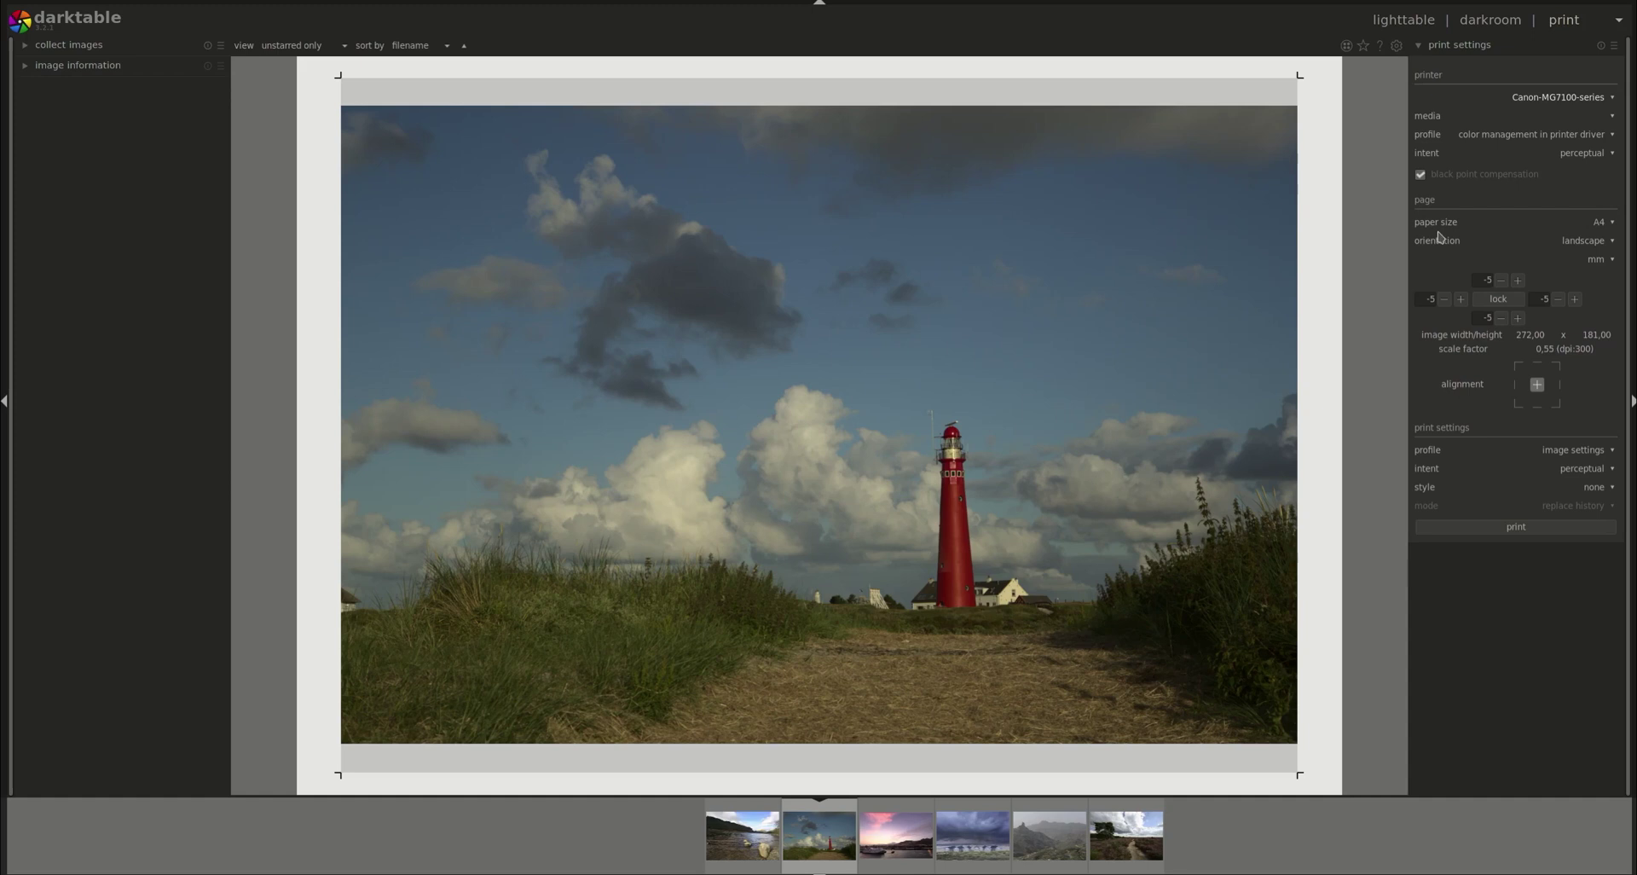
left_click(1619, 228)
left_click(1597, 192)
left_click(1613, 245)
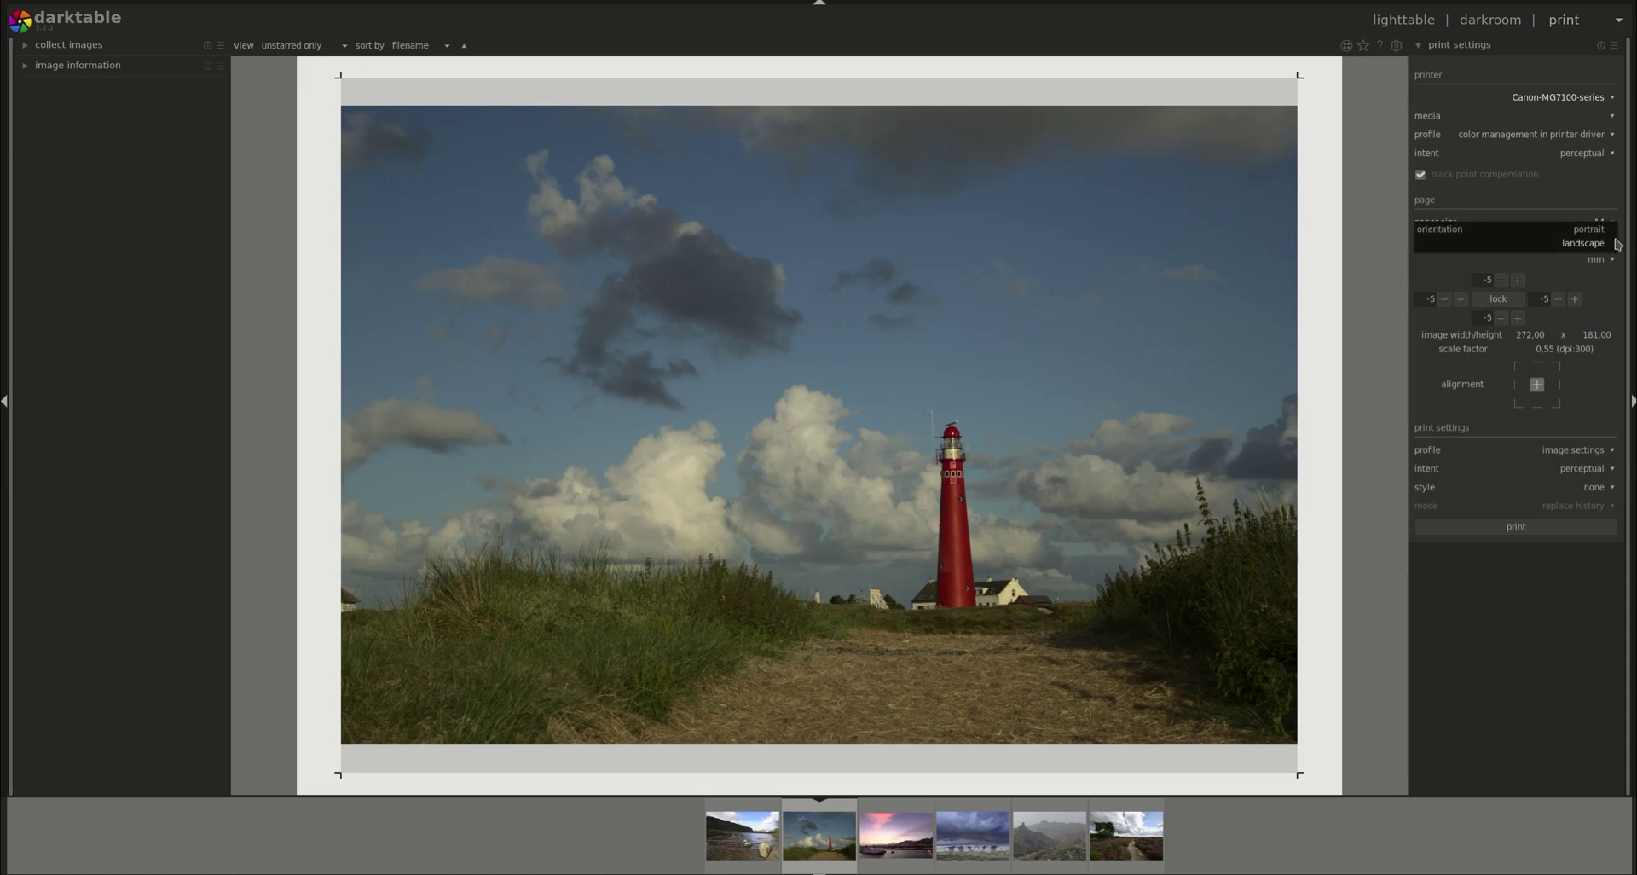
left_click(1617, 246)
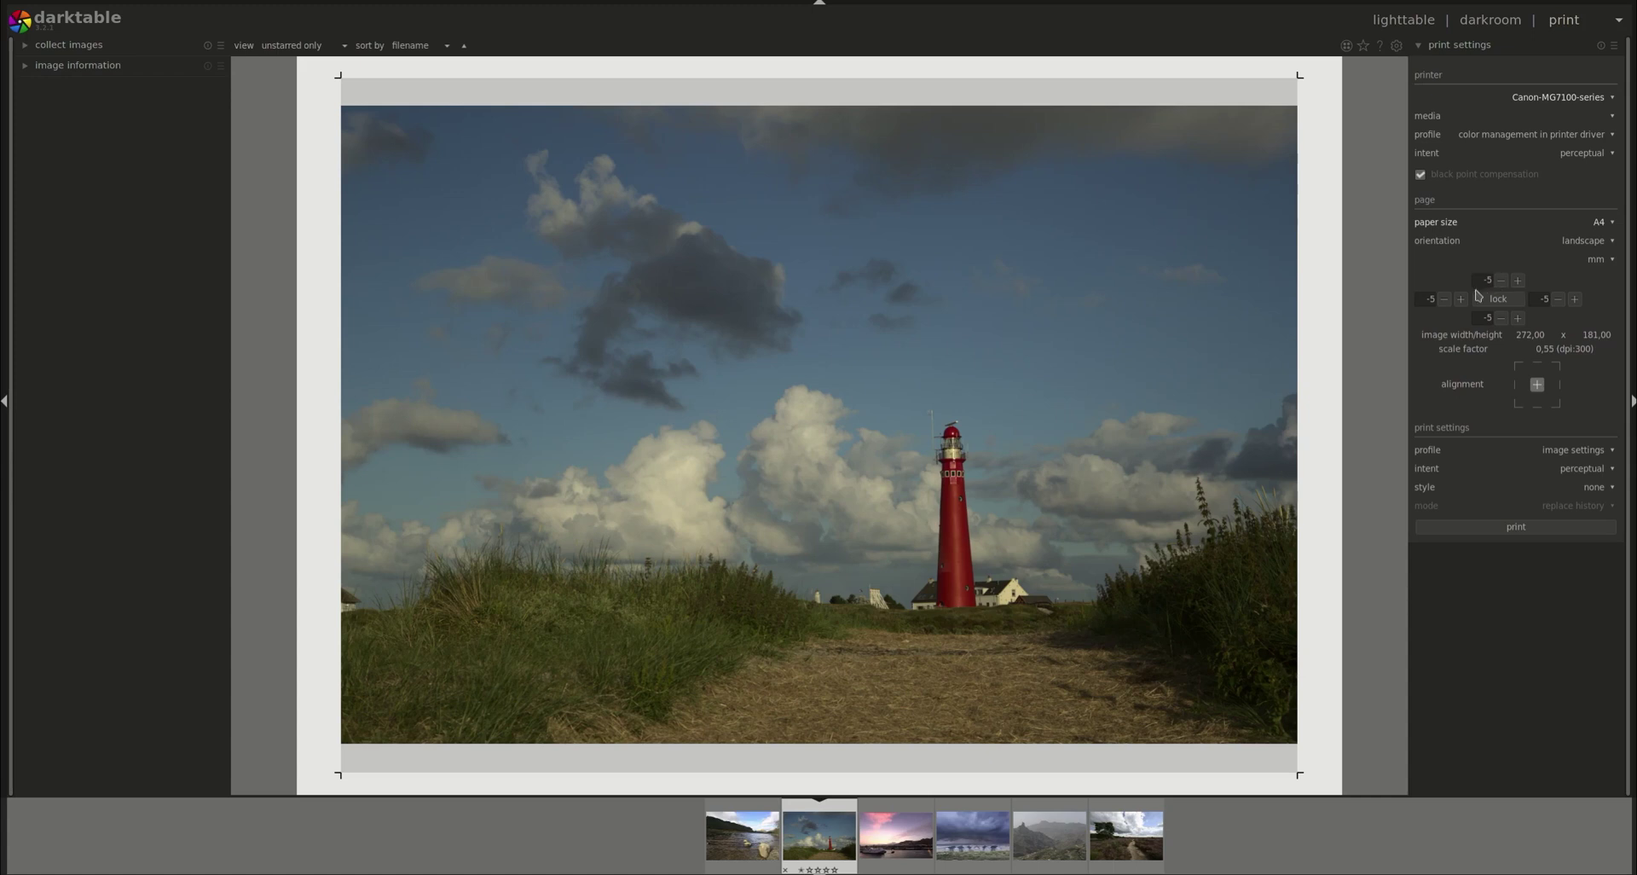
Lock the four print margins together and nudge them up and down in unison.
left_click(1495, 308)
left_click(1496, 302)
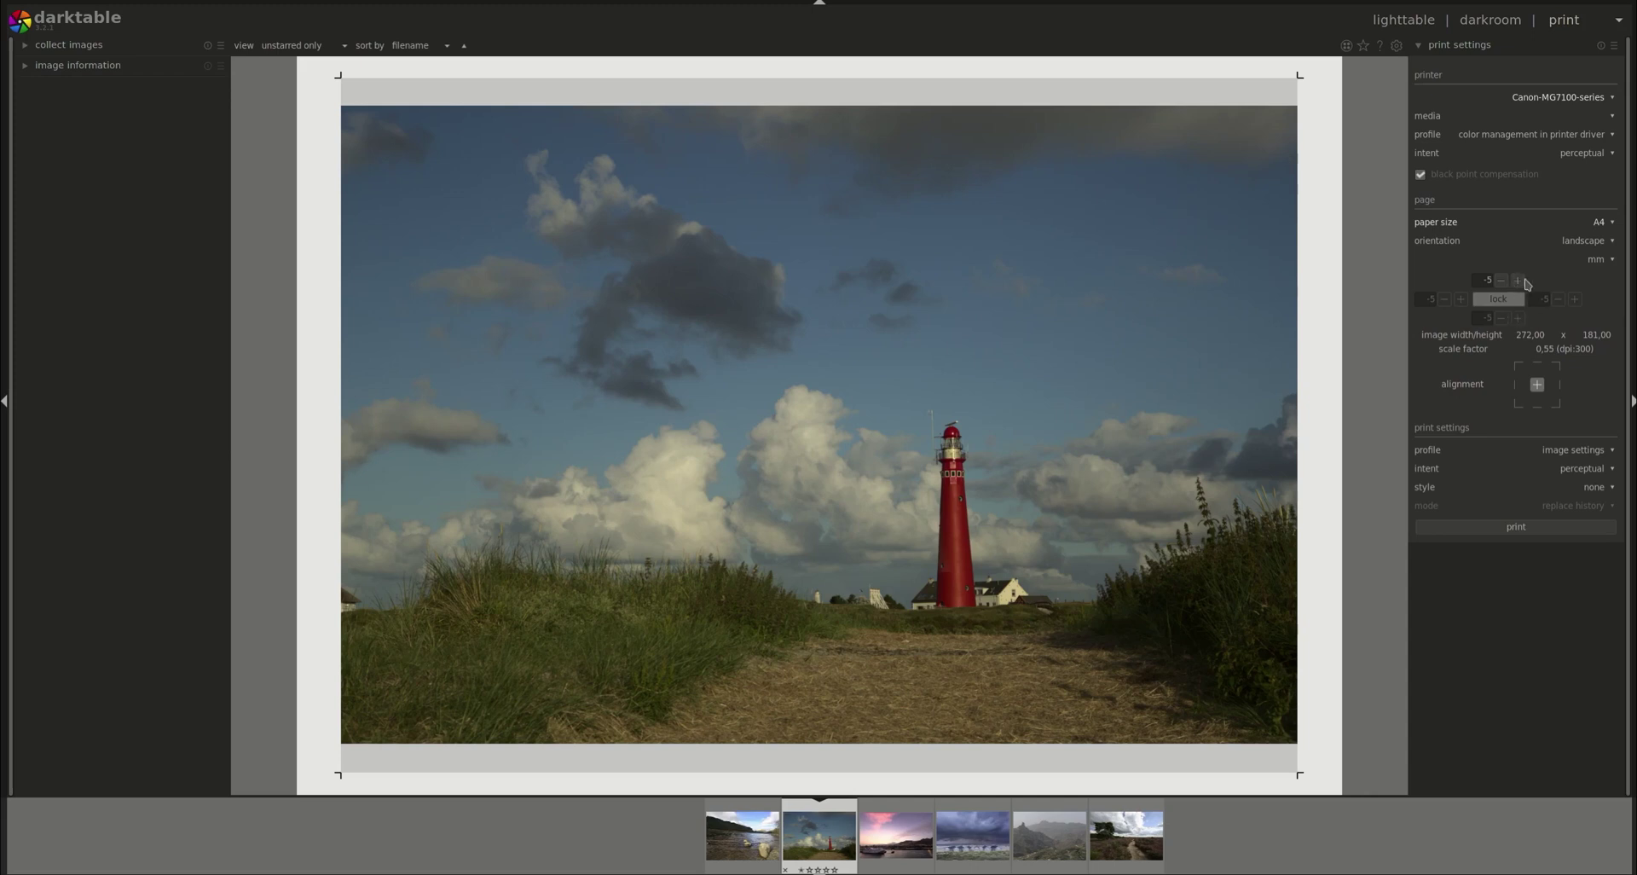
left_click(1517, 280)
left_click(1518, 280)
left_click(1518, 281)
left_click(1518, 280)
left_click(1500, 280)
left_click(1501, 281)
left_click(1500, 280)
Adjust the linked margins with the top margin +/- buttons until all read 0 mm.
left_click(1518, 280)
left_click(1517, 281)
left_click(1517, 281)
left_click(1518, 280)
left_click(1518, 280)
left_click(1518, 280)
left_click(1518, 281)
left_click(1517, 281)
left_click(1518, 280)
left_click(1517, 280)
left_click(1517, 281)
left_click(1517, 281)
left_click(1517, 280)
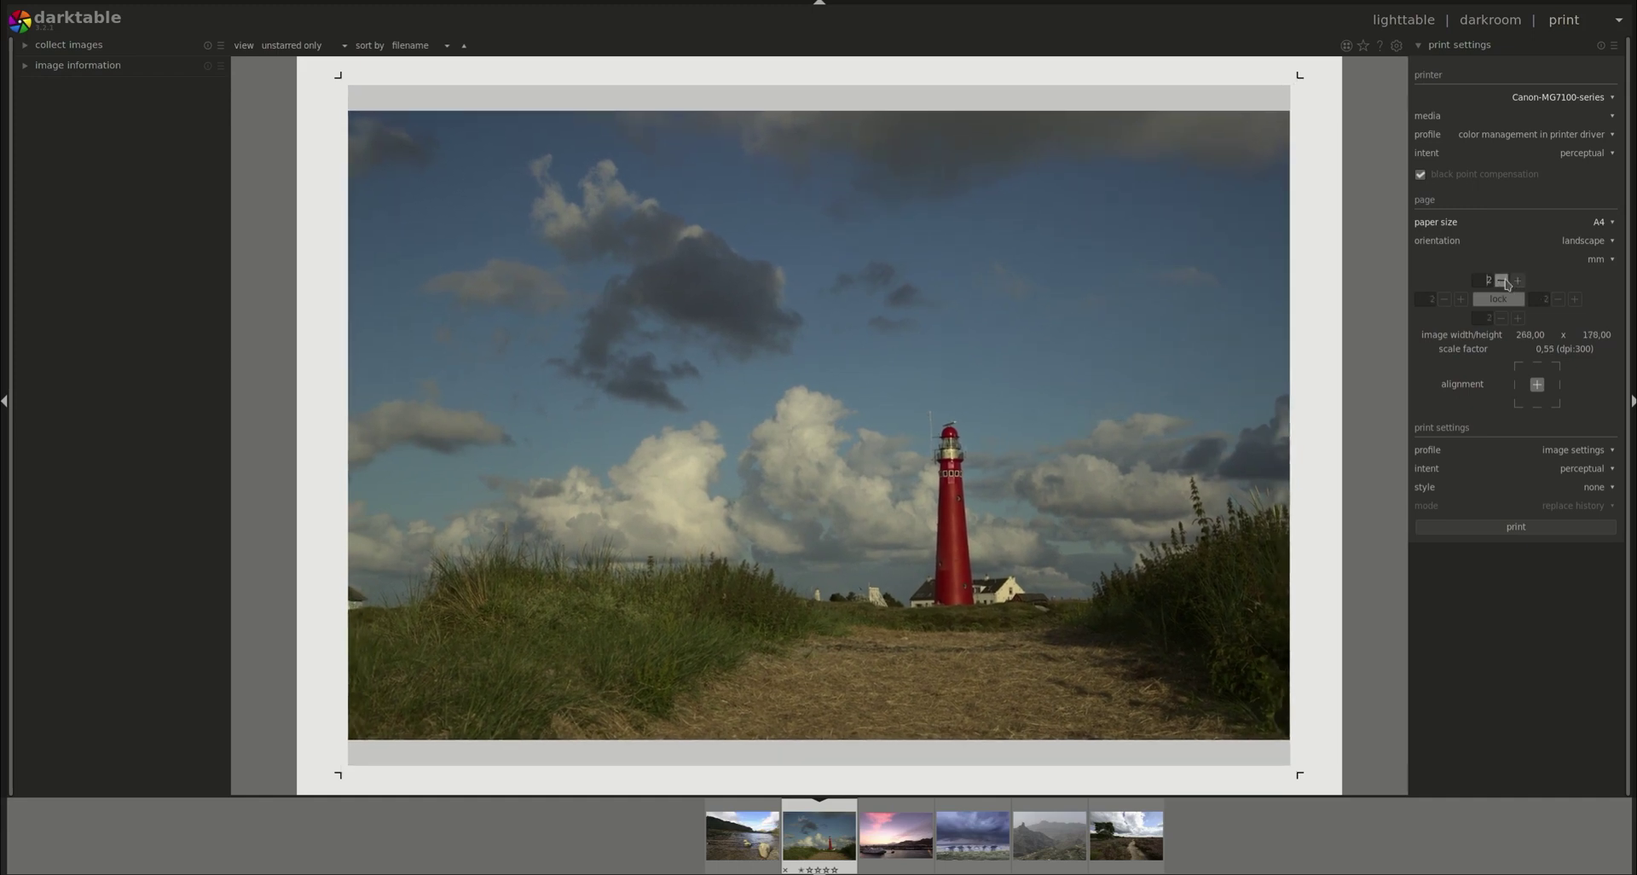
left_click(1505, 281)
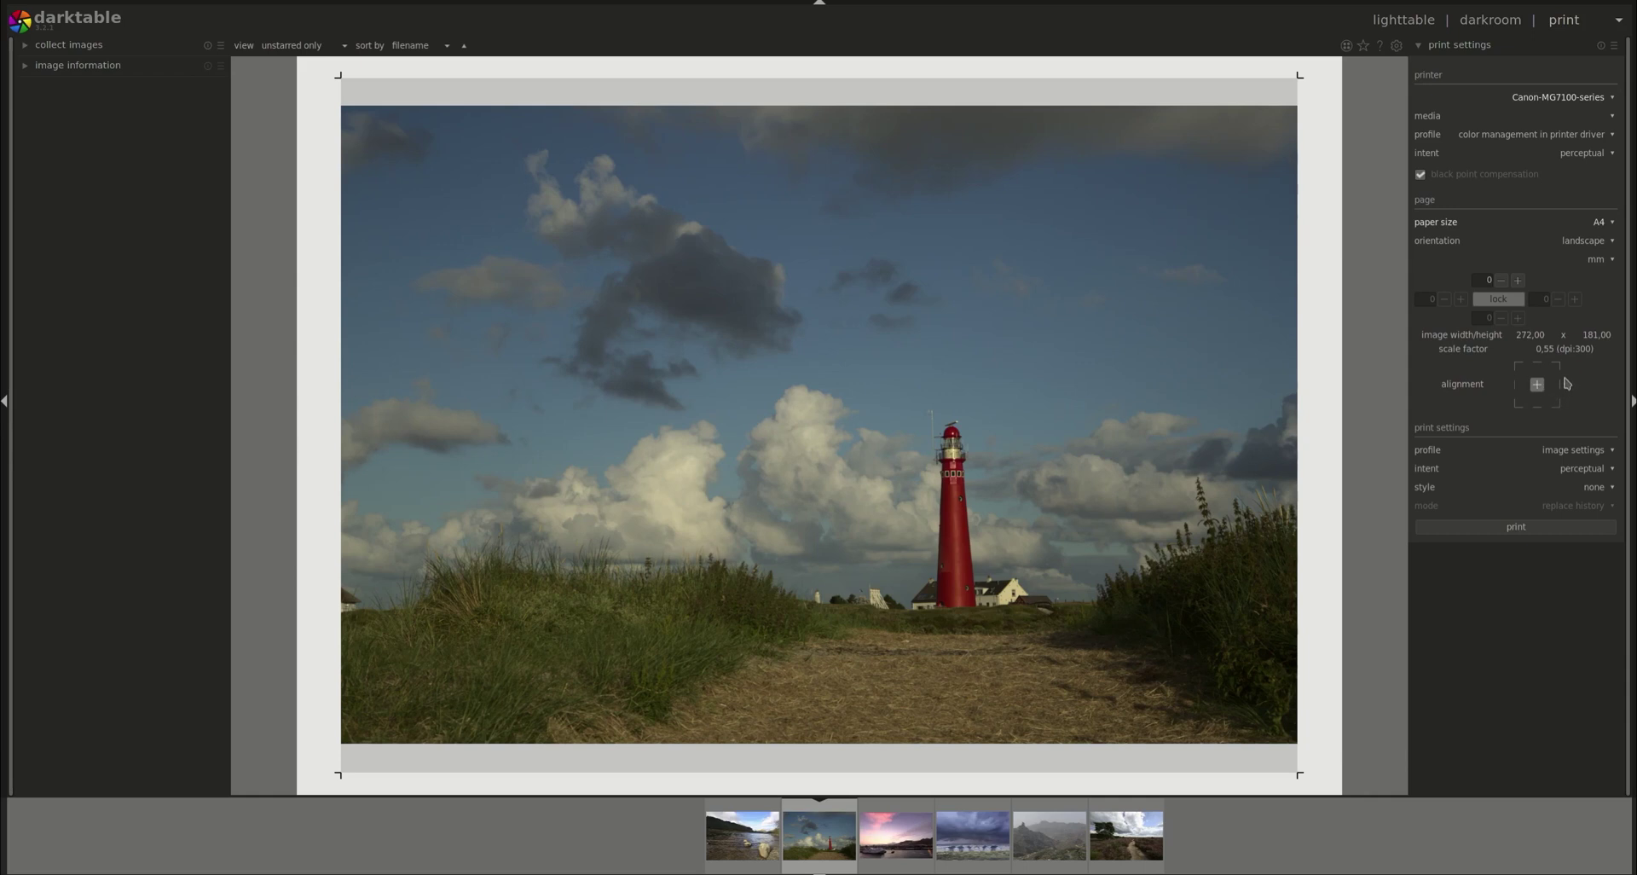
left_click(1518, 367)
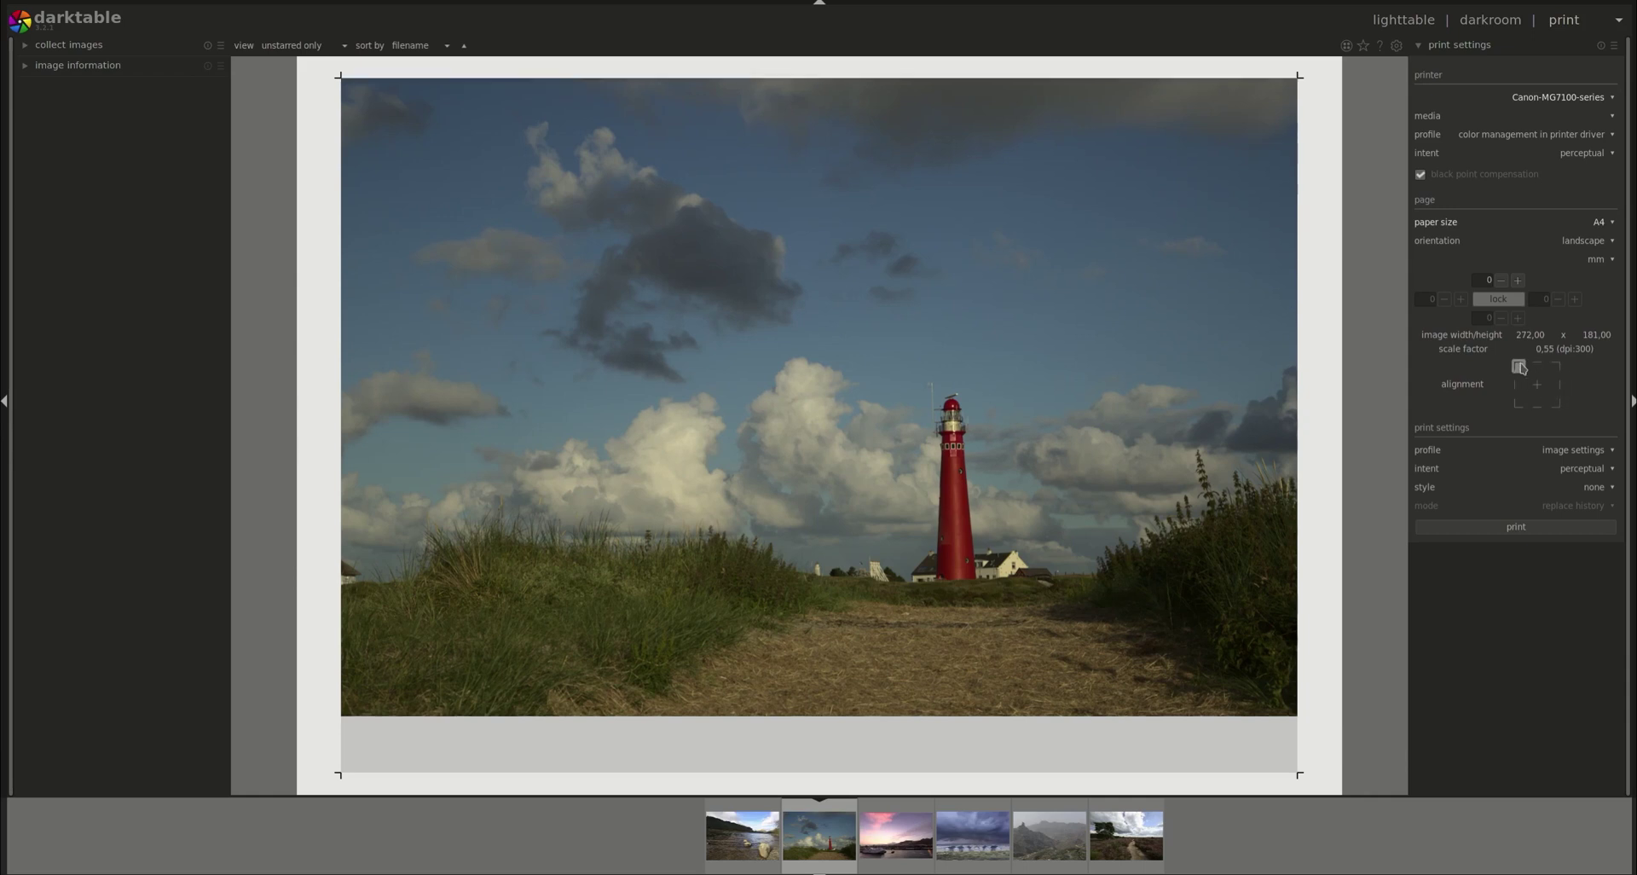
left_click(1557, 405)
left_click(1538, 385)
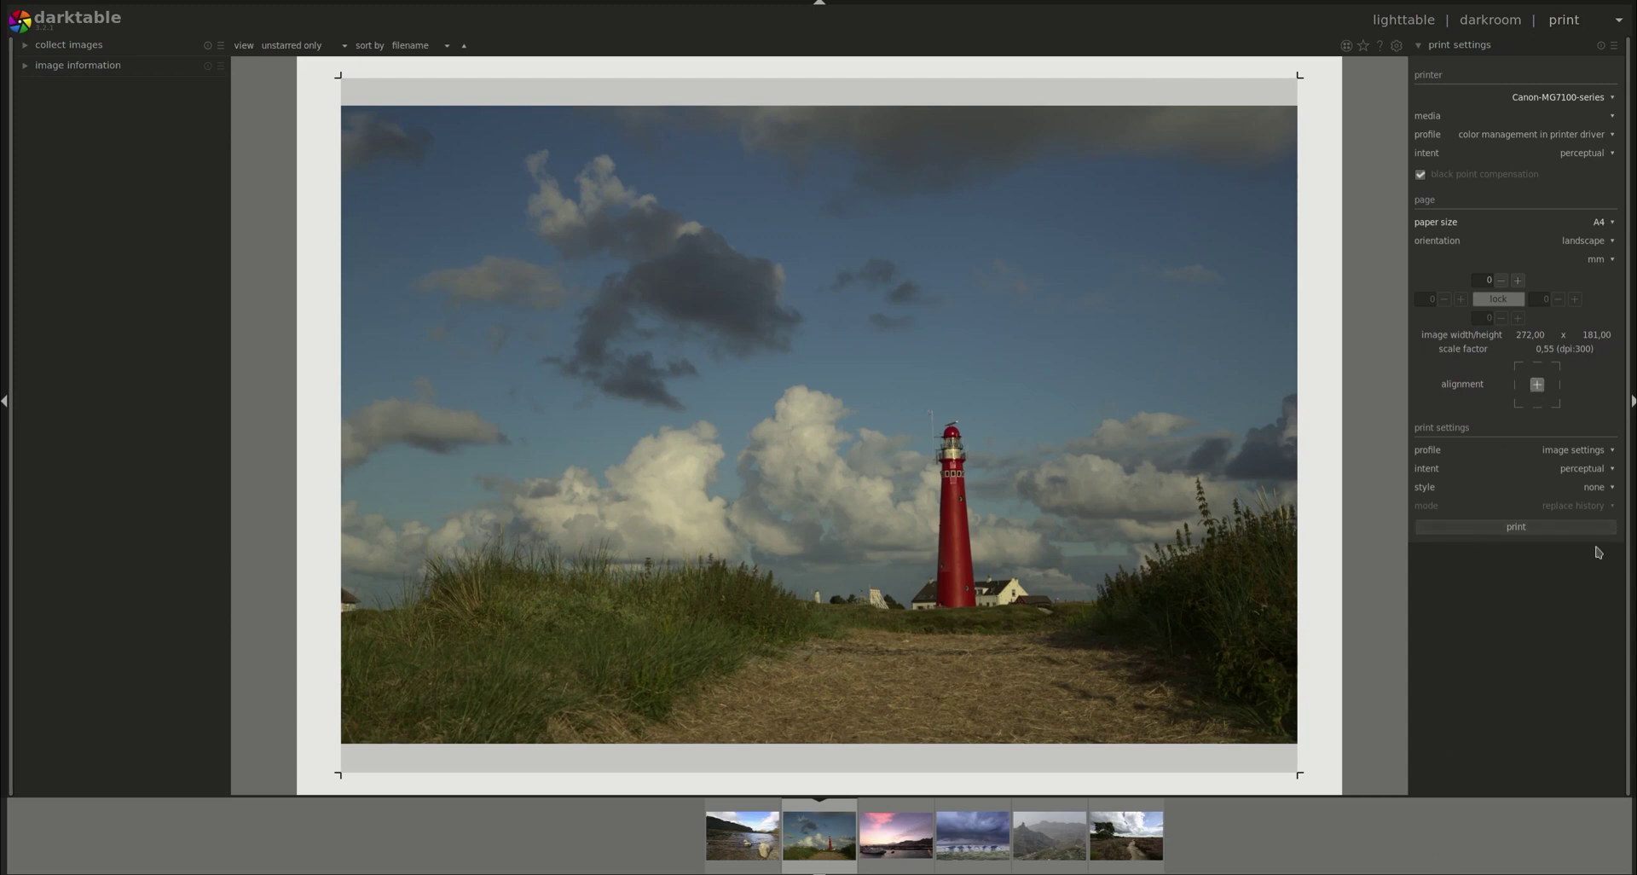
left_click(1613, 455)
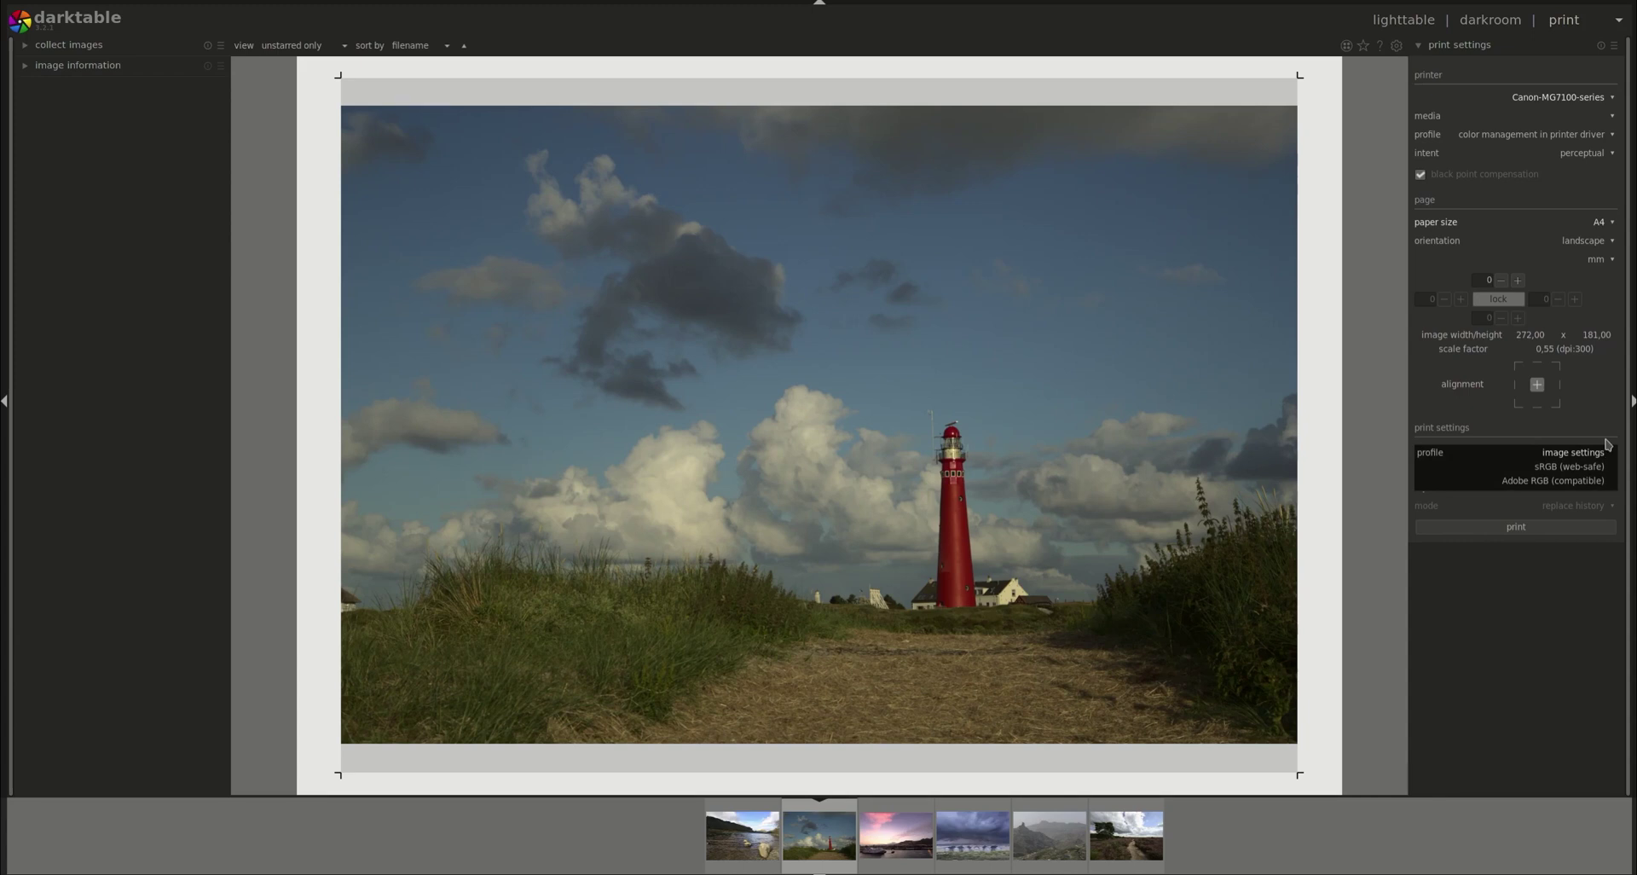
left_click(1622, 444)
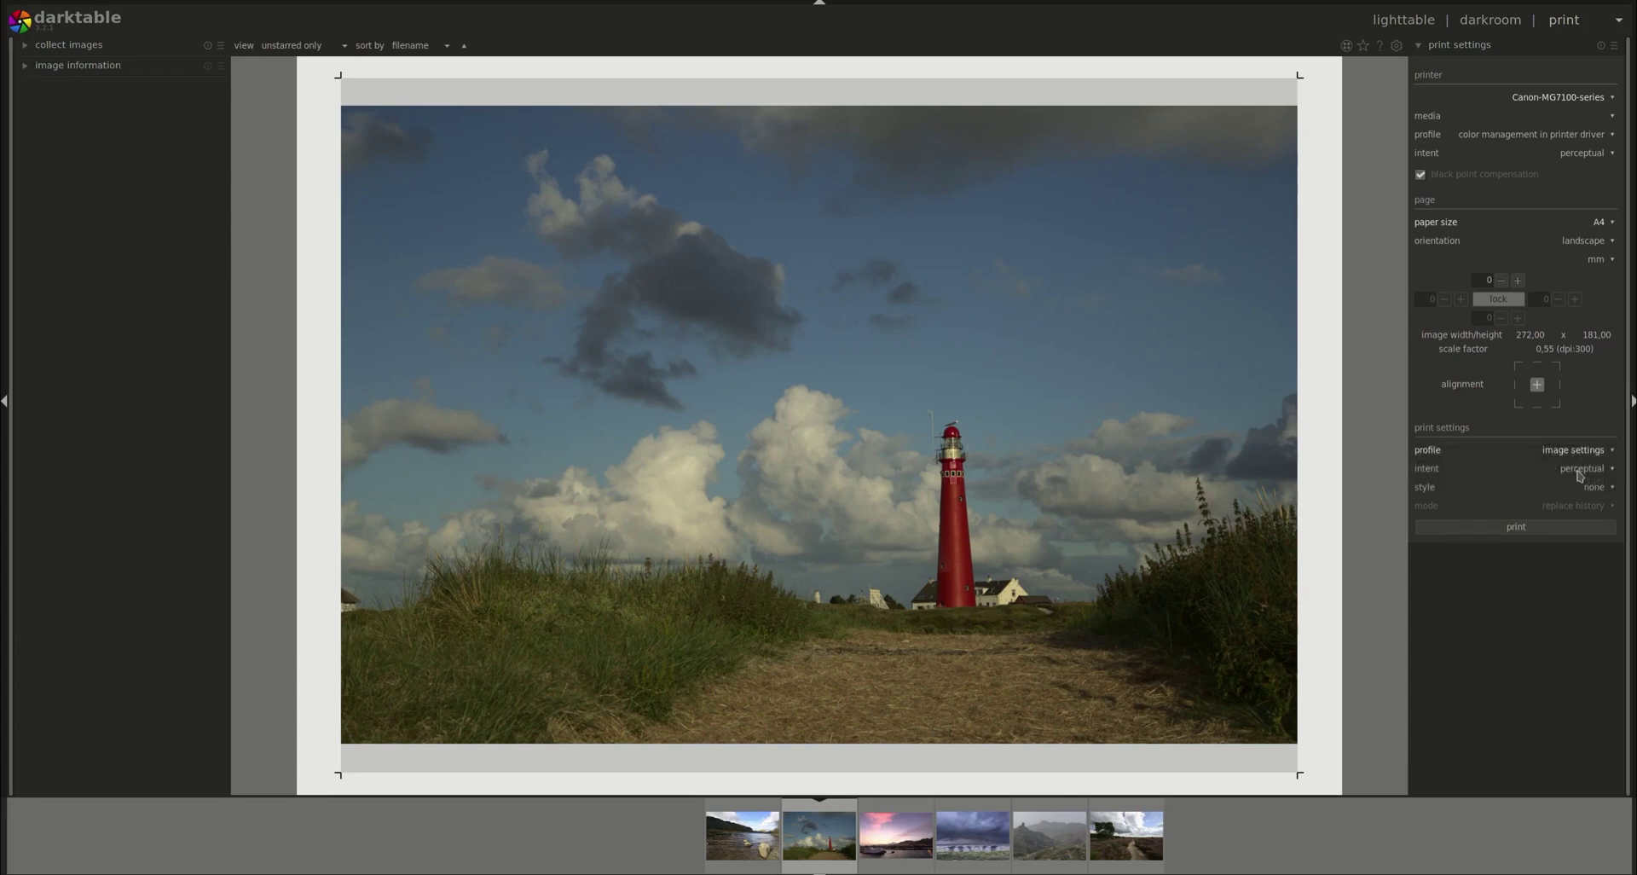